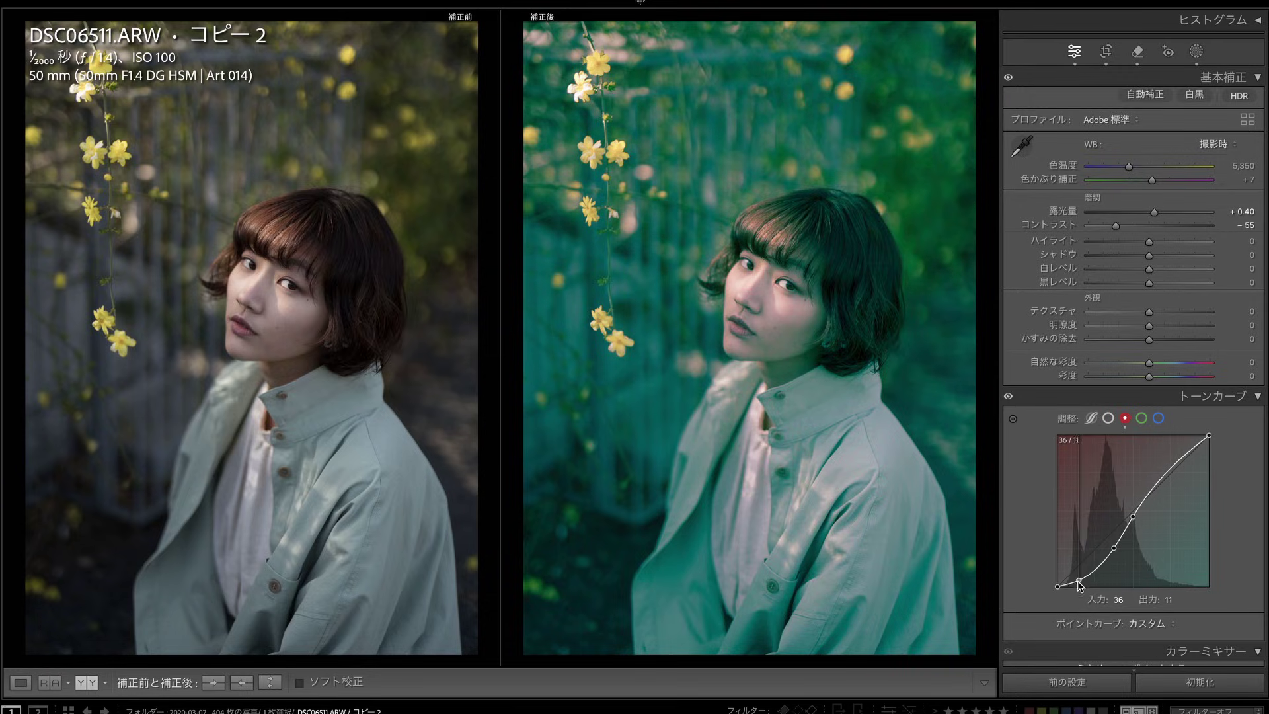
# Adjust the red tone curve's midtone point to 138/129, then anchor the green curve's midtones and lower its shadow point to 41/19
pyautogui.click(1139, 509)
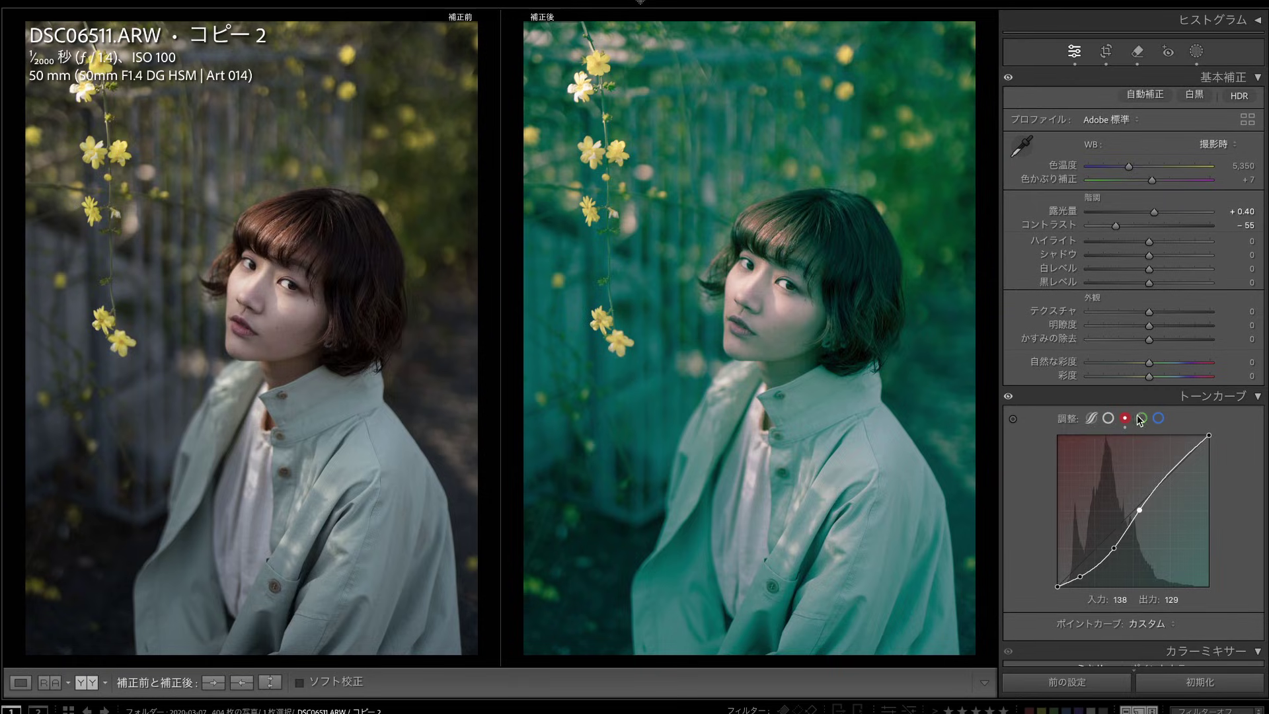
pyautogui.click(1141, 417)
pyautogui.click(1137, 510)
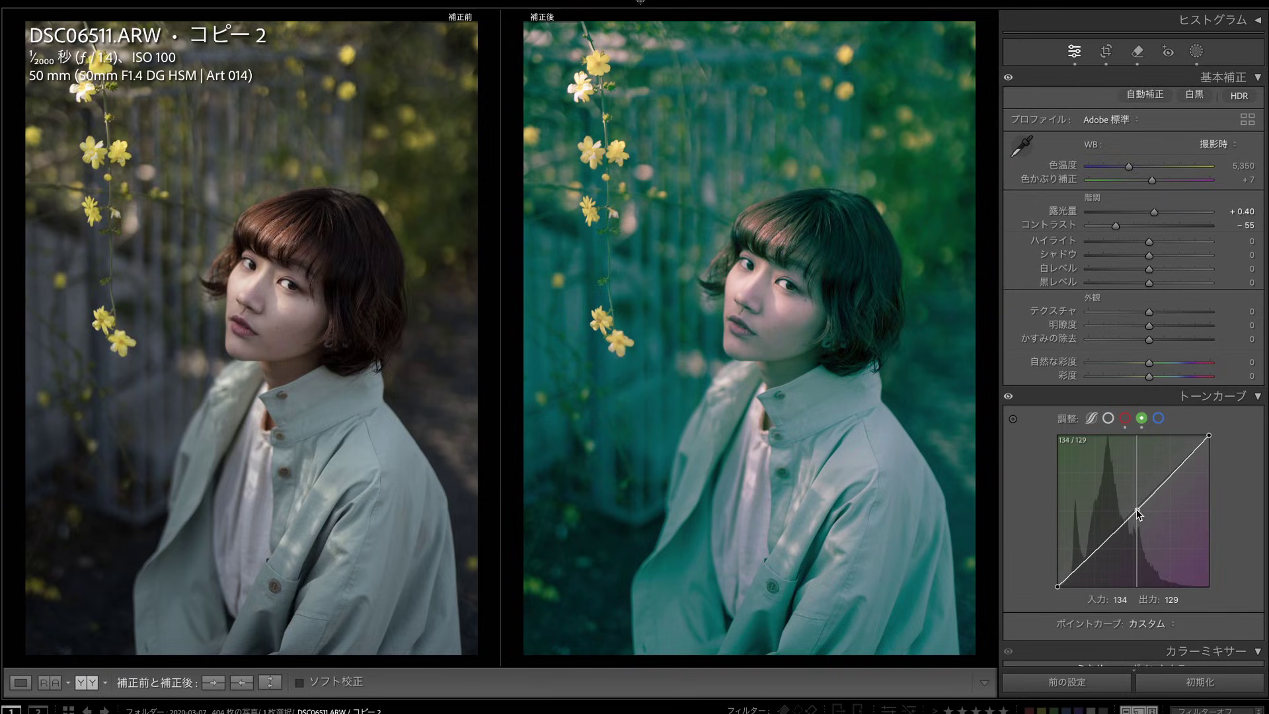
pyautogui.moveTo(1110, 535); pyautogui.dragTo(1080, 576)
pyautogui.click(1082, 566)
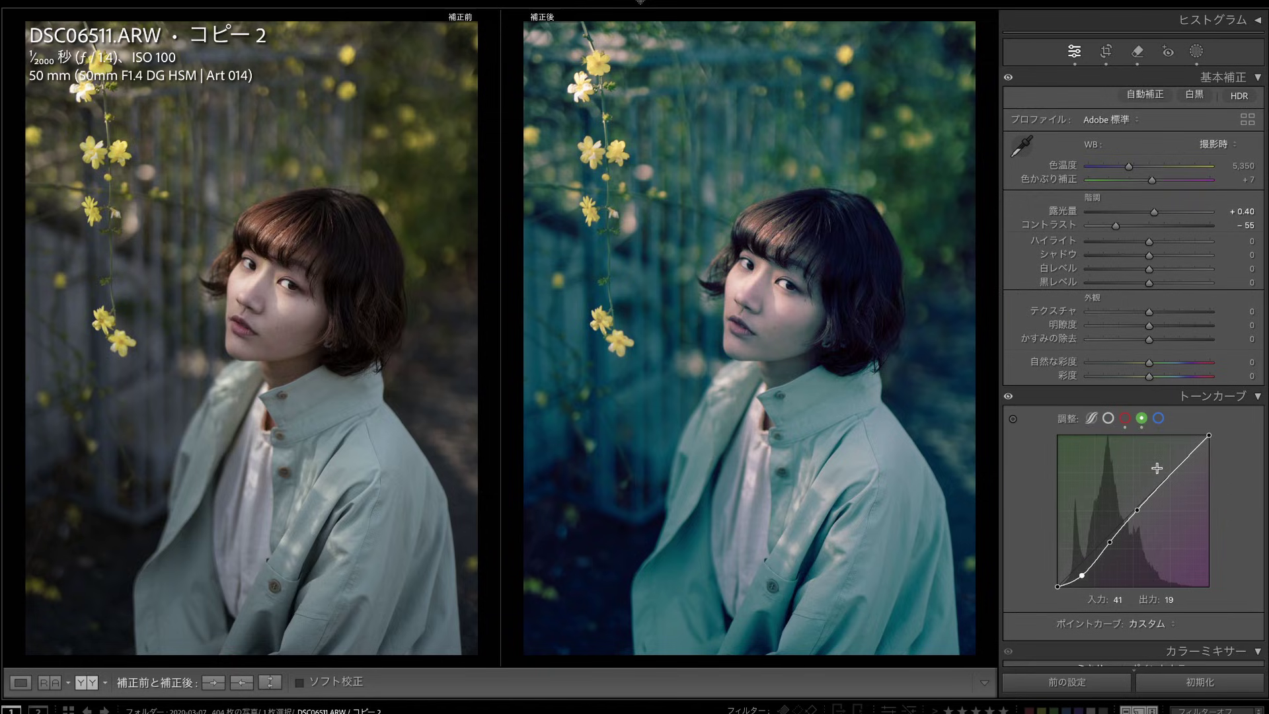
# Shape the blue tone curve by anchoring the midtones, lowering the shadows and adding a highlight point
pyautogui.click(1159, 418)
pyautogui.moveTo(1136, 510); pyautogui.dragTo(1087, 570)
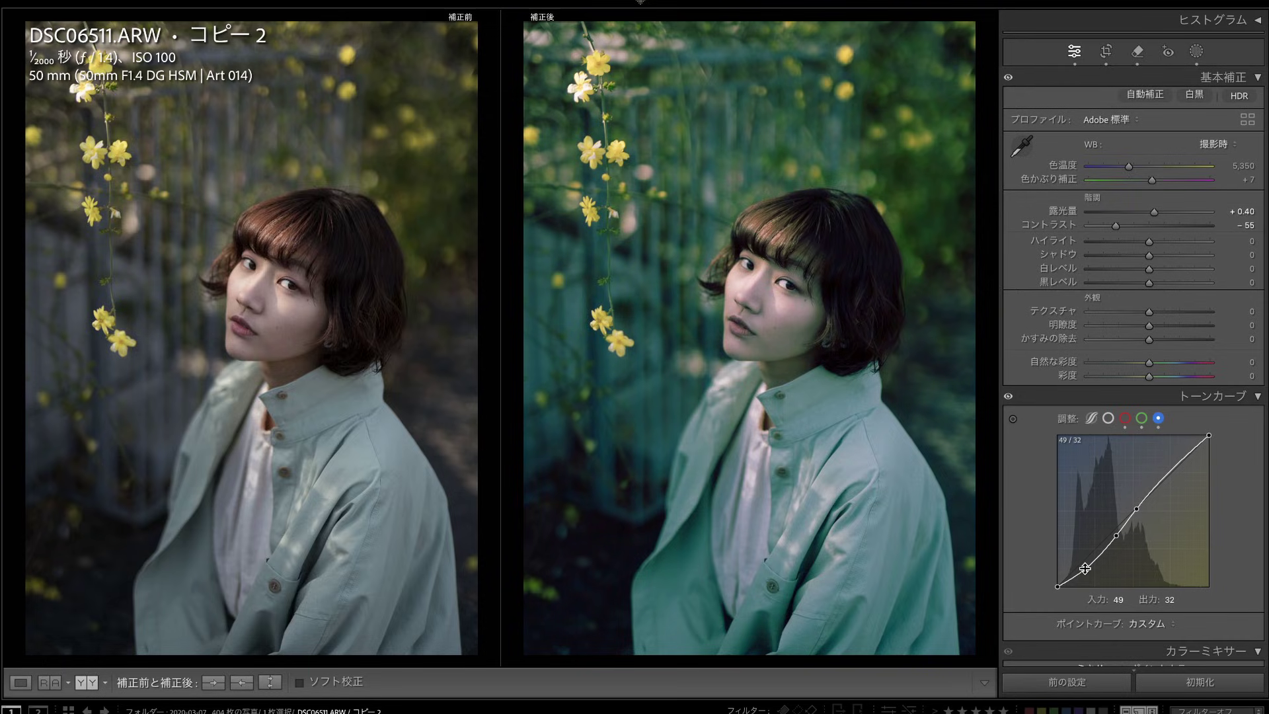
pyautogui.click(1164, 475)
pyautogui.moveTo(1166, 480); pyautogui.dragTo(1165, 482)
# Set the red tone curve's shadow point to 37/13 and adjust its highlights
pyautogui.moveTo(1086, 567)
pyautogui.mouseDown()
pyautogui.moveTo(1120, 541)
pyautogui.moveTo(1079, 580)
pyautogui.mouseUp()
pyautogui.click(1124, 418)
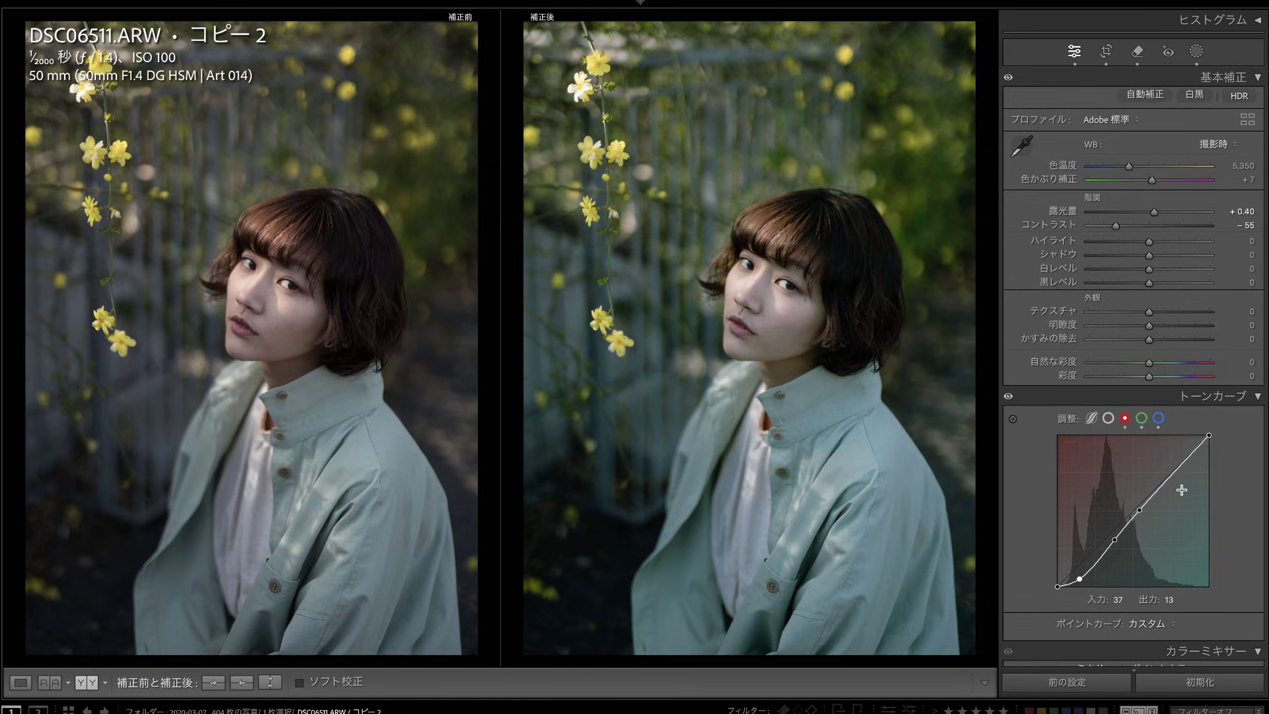
pyautogui.moveTo(1170, 468); pyautogui.dragTo(1173, 472)
# Set the blue tone curve's highlight point to 192/195 and reduce the exposure to +0.25
pyautogui.click(1158, 418)
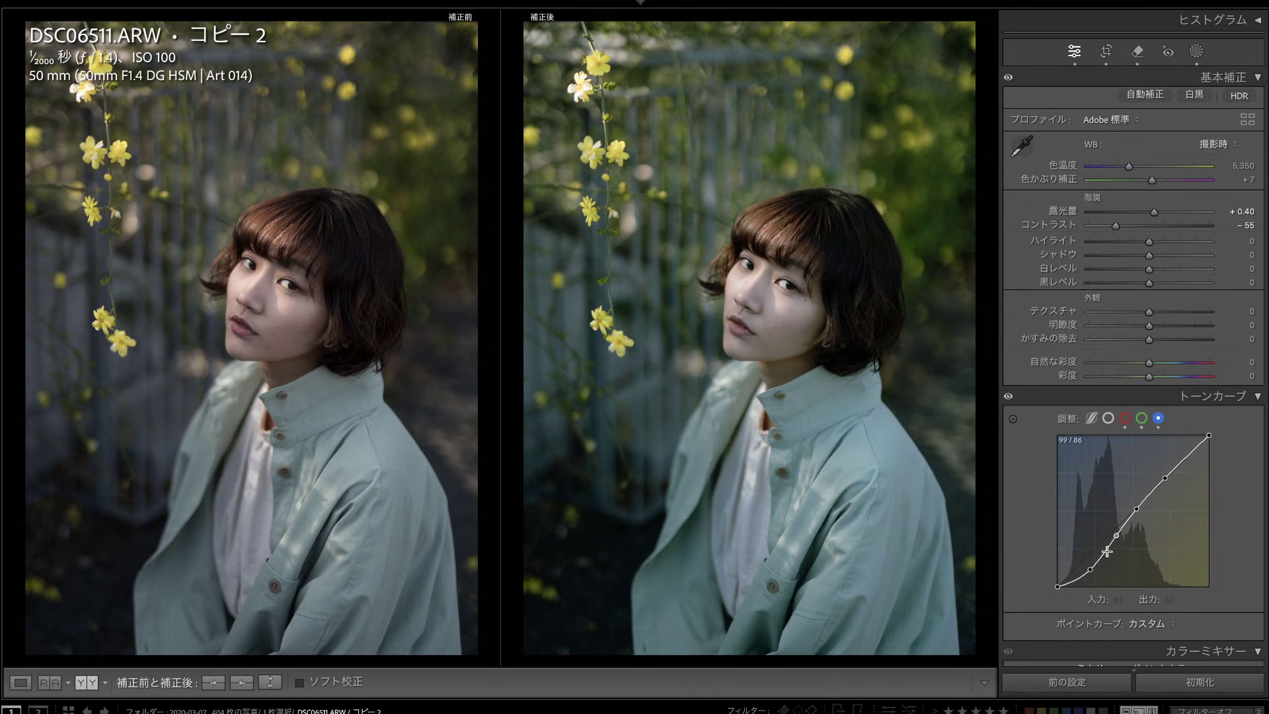
pyautogui.moveTo(1117, 534); pyautogui.dragTo(1172, 470)
pyautogui.moveTo(1154, 211); pyautogui.dragTo(1152, 212)
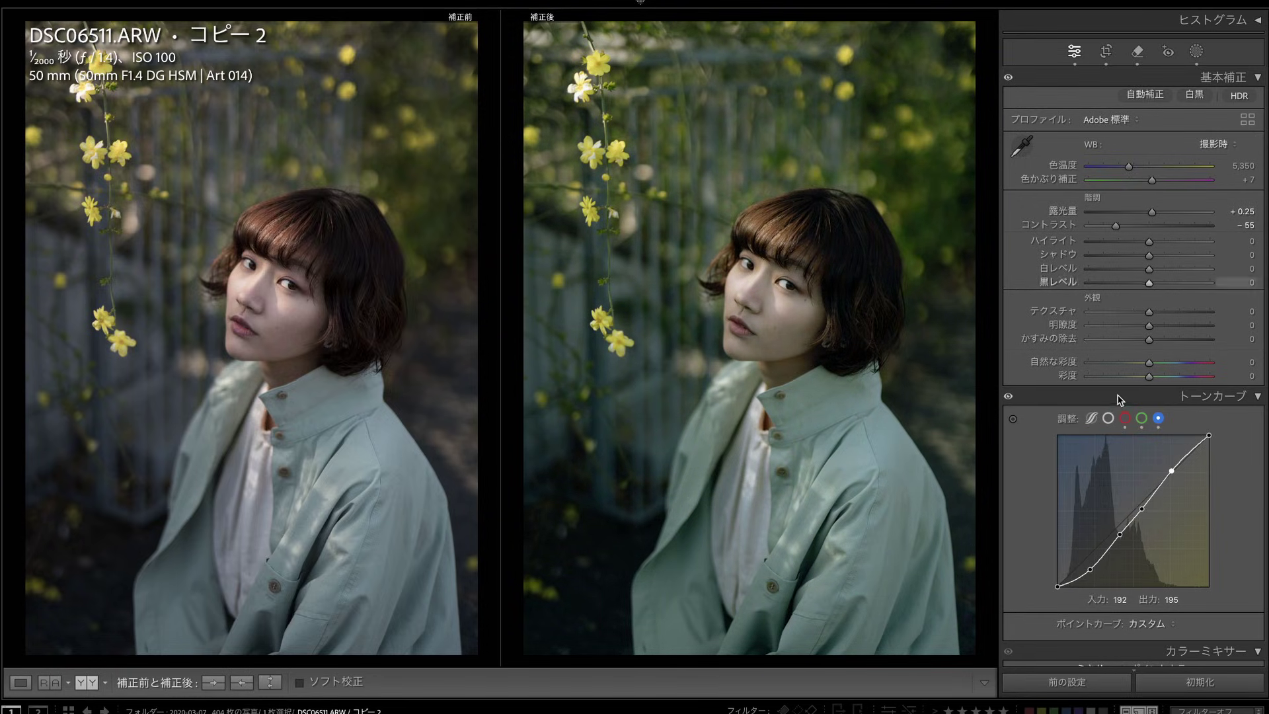
# Shape the main RGB point curve with blacks lifted to 19/29, raised midtones and a highlight point at 197/204
pyautogui.click(1108, 418)
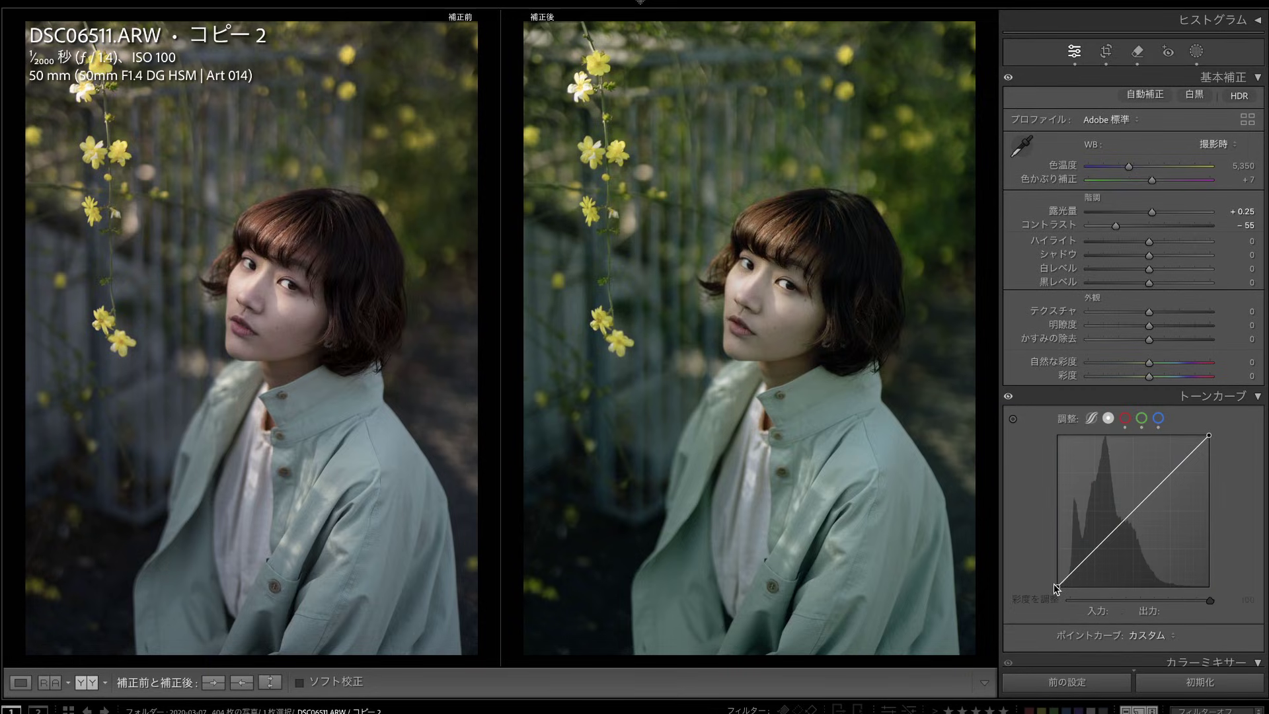
pyautogui.moveTo(1057, 585); pyautogui.dragTo(1089, 550)
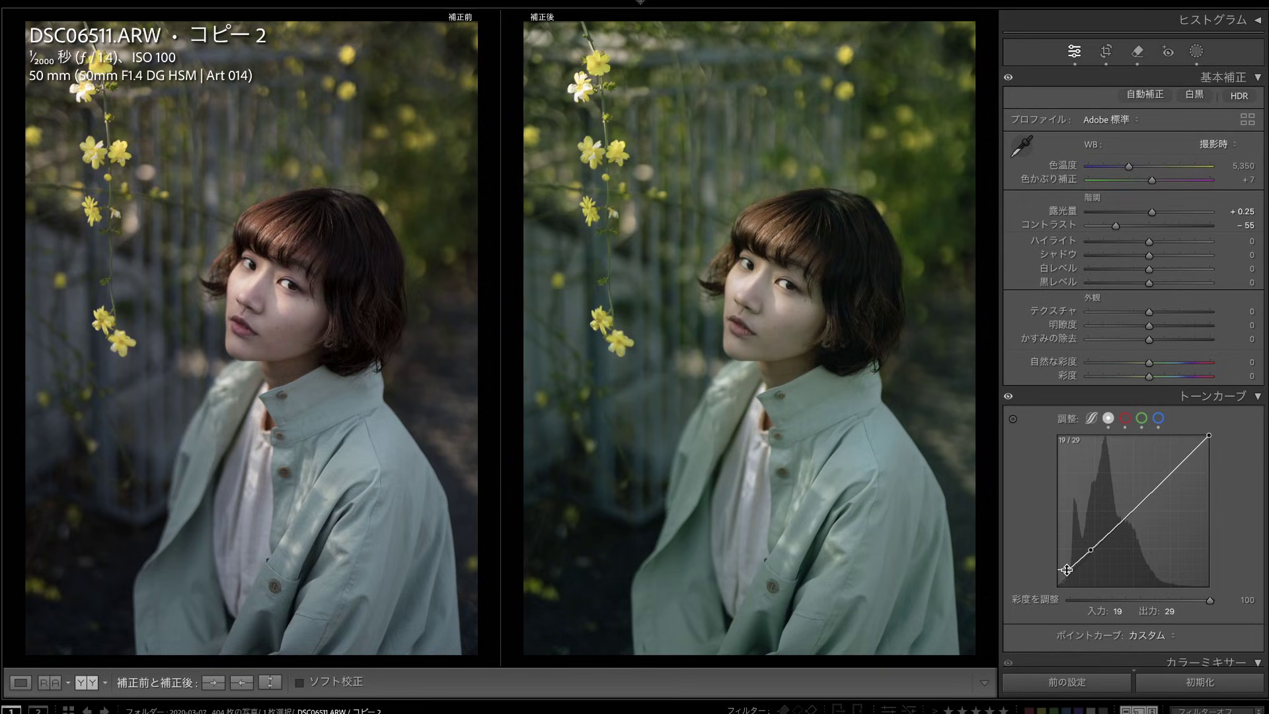
pyautogui.moveTo(1137, 504)
pyautogui.mouseDown()
pyautogui.moveTo(1150, 504)
pyautogui.moveTo(1171, 453)
pyautogui.moveTo(1177, 487)
pyautogui.moveTo(1135, 494)
pyautogui.mouseUp()
pyautogui.doubleClick(1176, 484)
pyautogui.click(1172, 462)
pyautogui.moveTo(1174, 464)
pyautogui.mouseDown()
pyautogui.moveTo(1209, 440)
pyautogui.moveTo(1176, 467)
pyautogui.mouseUp()
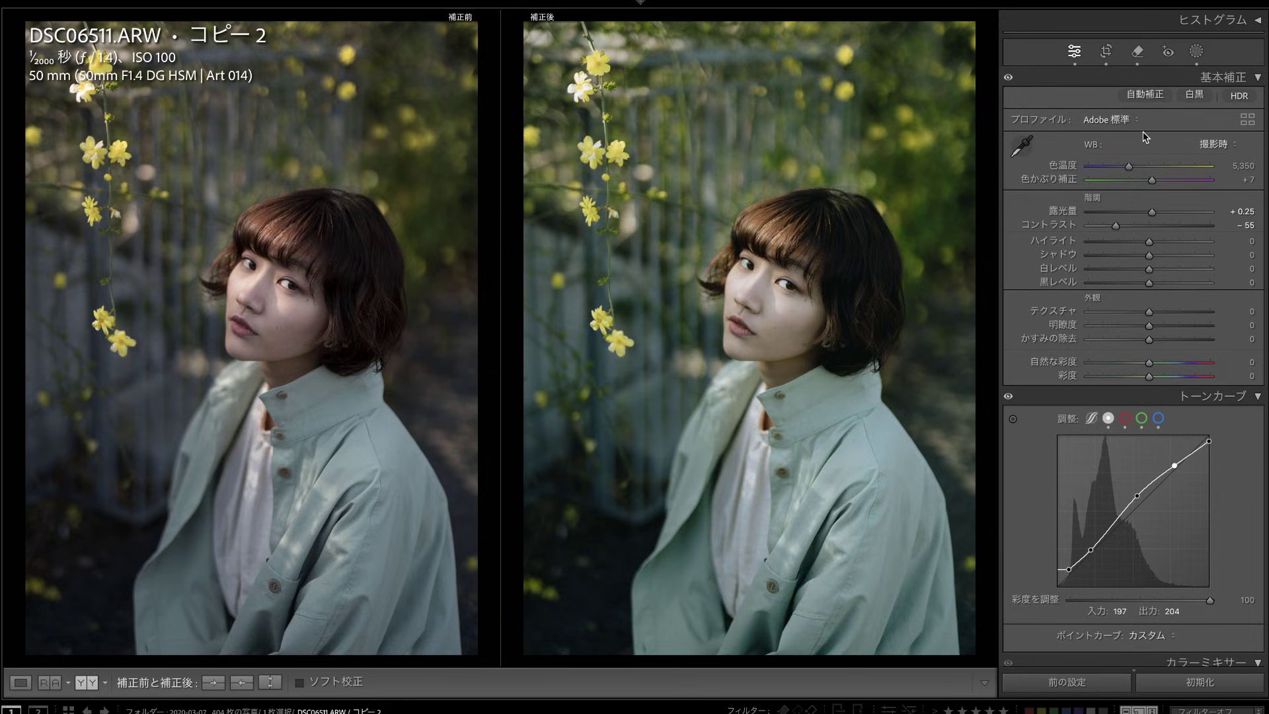
# Set Highlights to −32, Shadows to −10, Whites to −21, Blacks to −4 and Exposure to +0.30
pyautogui.moveTo(1157, 241); pyautogui.dragTo(1128, 240)
pyautogui.moveTo(1149, 283)
pyautogui.mouseDown()
pyautogui.moveTo(1174, 293)
pyautogui.moveTo(1176, 276)
pyautogui.moveTo(1134, 272)
pyautogui.moveTo(1165, 285)
pyautogui.mouseUp()
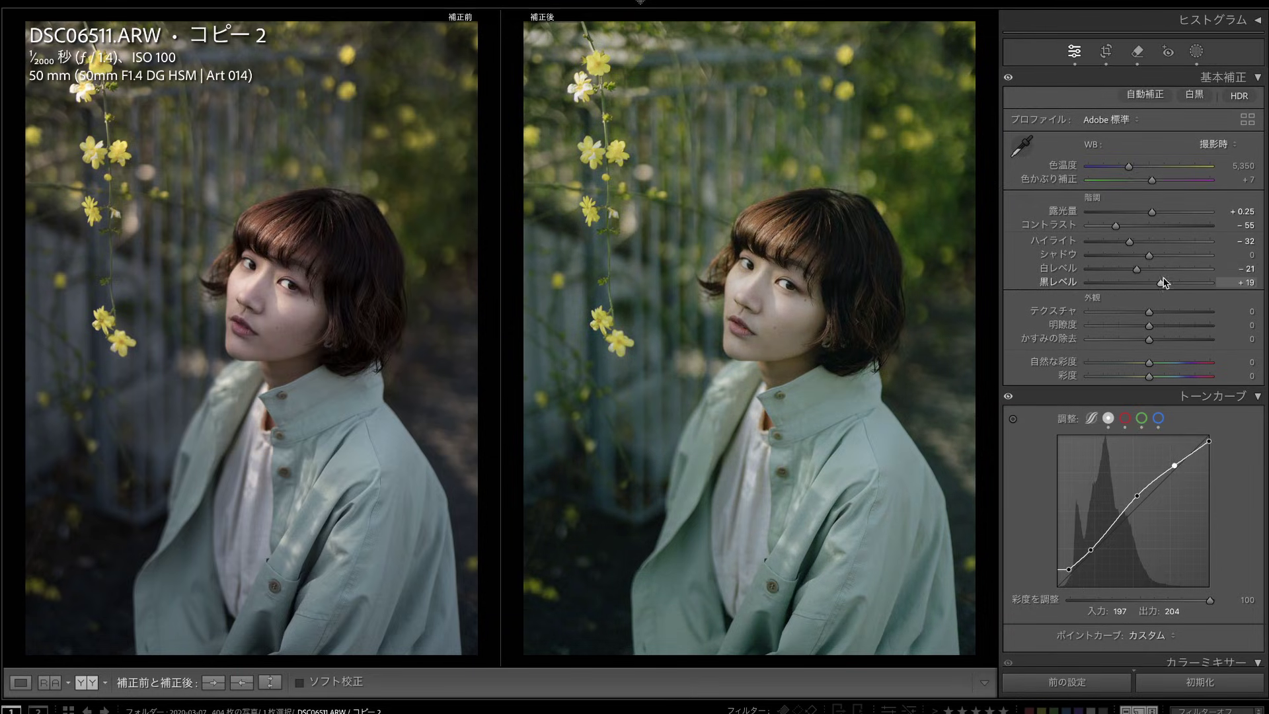
pyautogui.moveTo(1152, 209); pyautogui.dragTo(1153, 211)
pyautogui.moveTo(1151, 255); pyautogui.dragTo(1145, 284)
pyautogui.moveTo(1152, 212); pyautogui.dragTo(1151, 212)
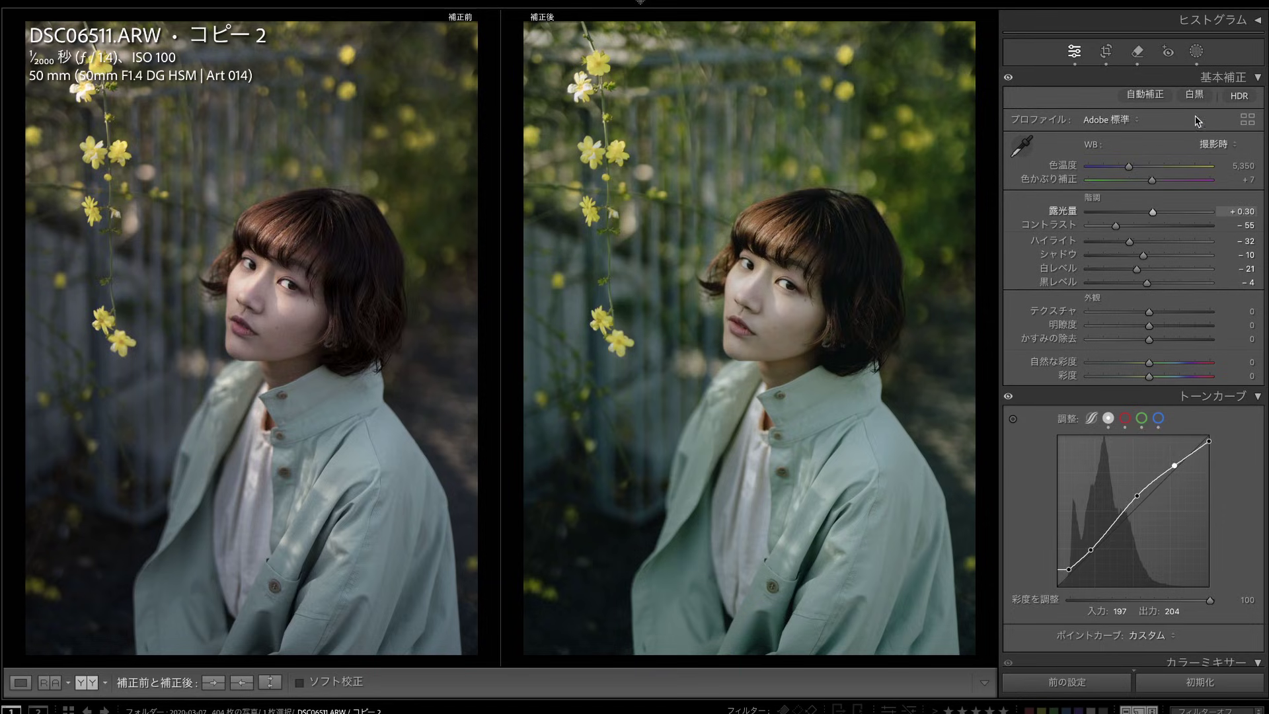
# Set the HSL hues to Orange −9, Yellow −9, Green −17, Aqua +18, Blue −4 and Purple +9
pyautogui.scroll(-10, 1132, 365)
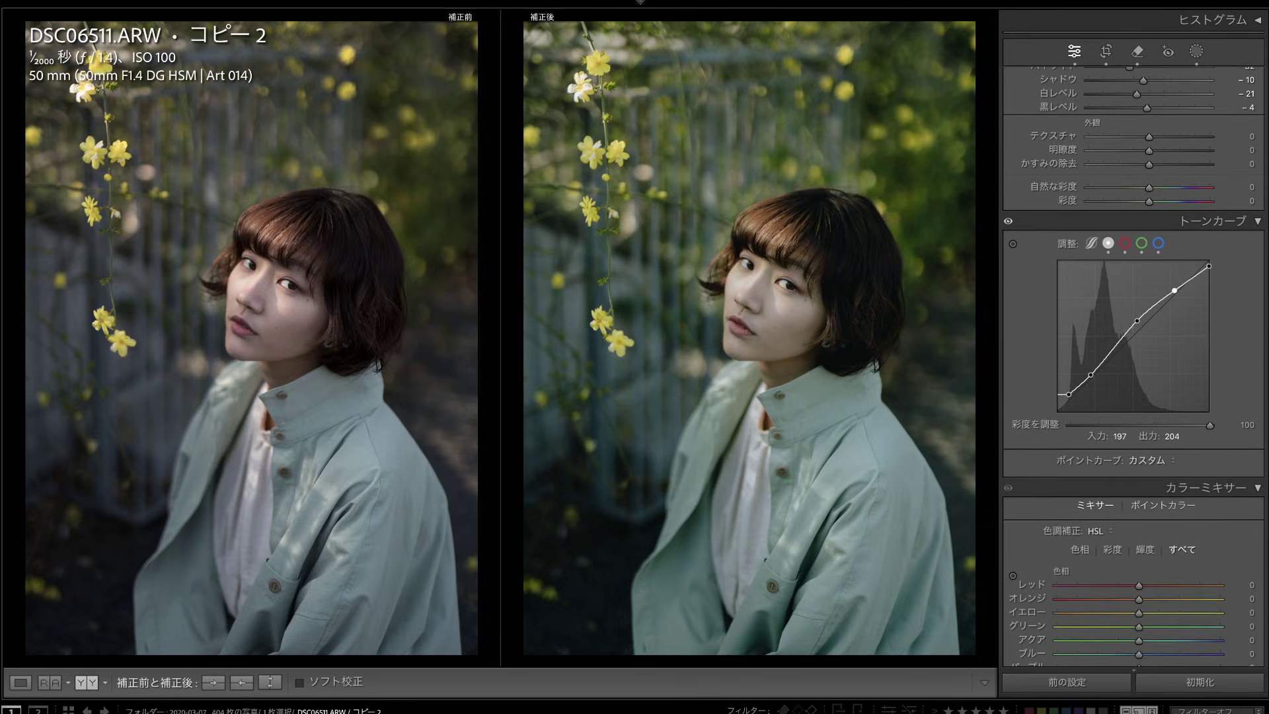
pyautogui.moveTo(1139, 257); pyautogui.dragTo(1130, 299)
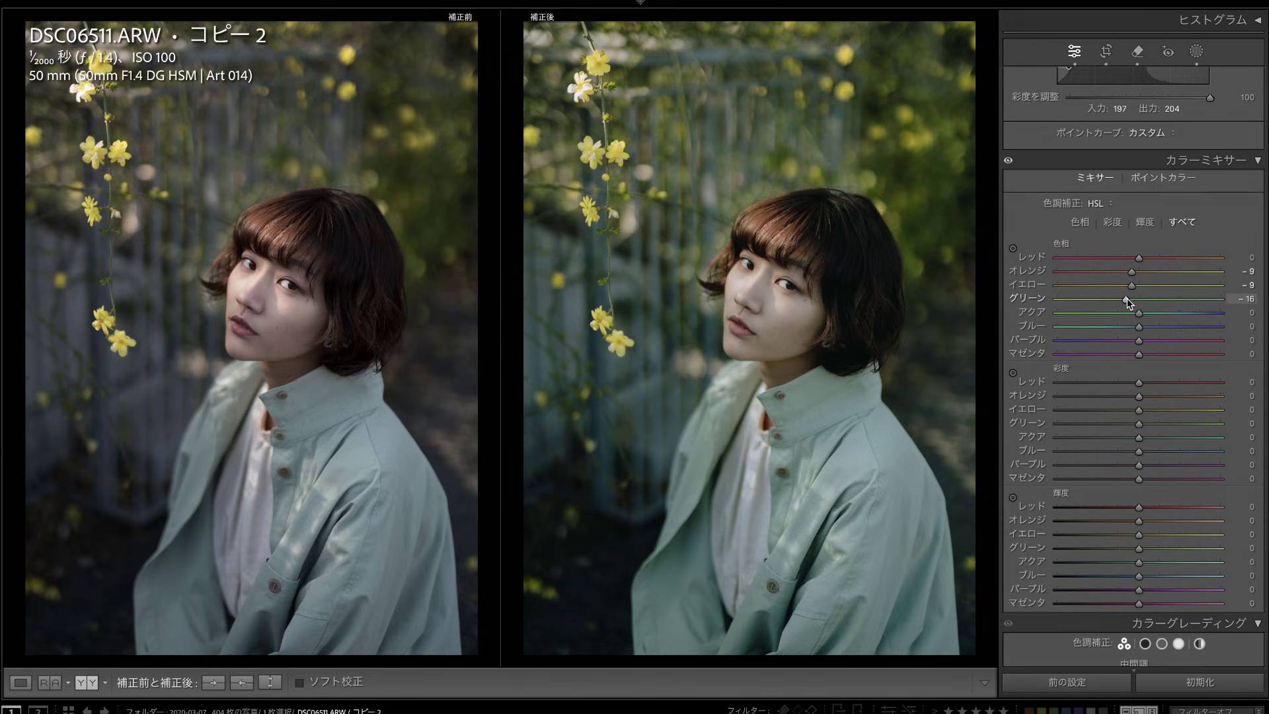
pyautogui.moveTo(1129, 297); pyautogui.dragTo(1264, 359)
pyautogui.doubleClick(1168, 353)
pyautogui.moveTo(1147, 339); pyautogui.dragTo(1174, 340)
# Set the HSL saturation to Red −3, Orange −24, Yellow −13, Green −4, Aqua −21, Purple −14 and Magenta −14
pyautogui.scroll(-3, 1148, 484)
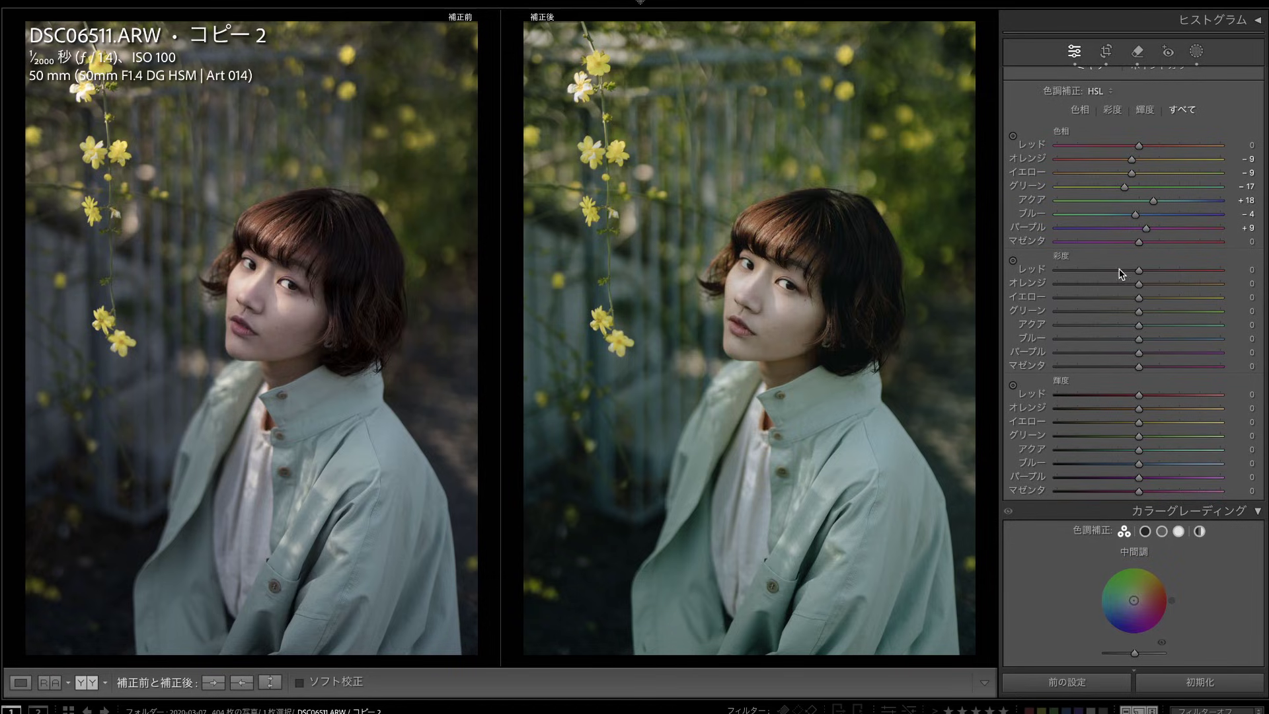
pyautogui.moveTo(1158, 283); pyautogui.dragTo(1129, 302)
pyautogui.moveTo(1133, 284); pyautogui.dragTo(1152, 316)
pyautogui.moveTo(1147, 317); pyautogui.dragTo(1133, 369)
# Set the shadow tint in Calibration to +8
pyautogui.scroll(-15, 1133, 364)
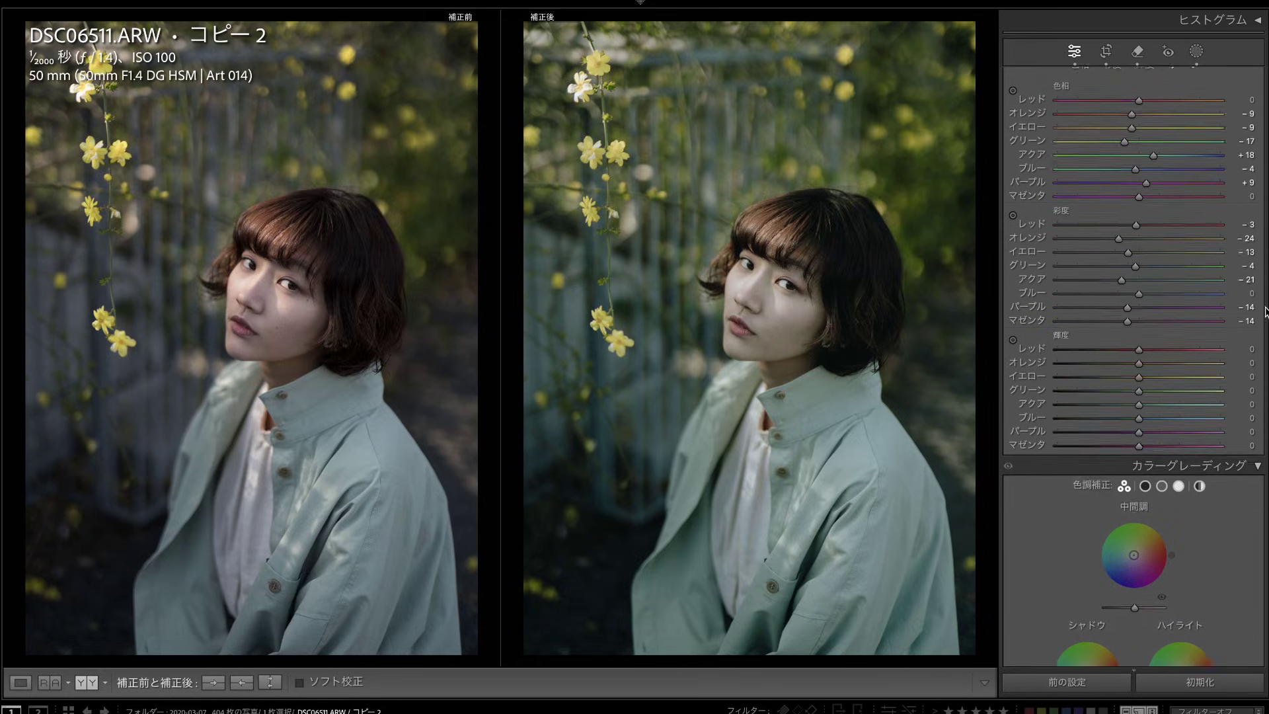
pyautogui.moveTo(1149, 526)
pyautogui.mouseDown()
pyautogui.moveTo(1165, 532)
pyautogui.moveTo(1137, 526)
pyautogui.mouseUp()
pyautogui.click(1153, 526)
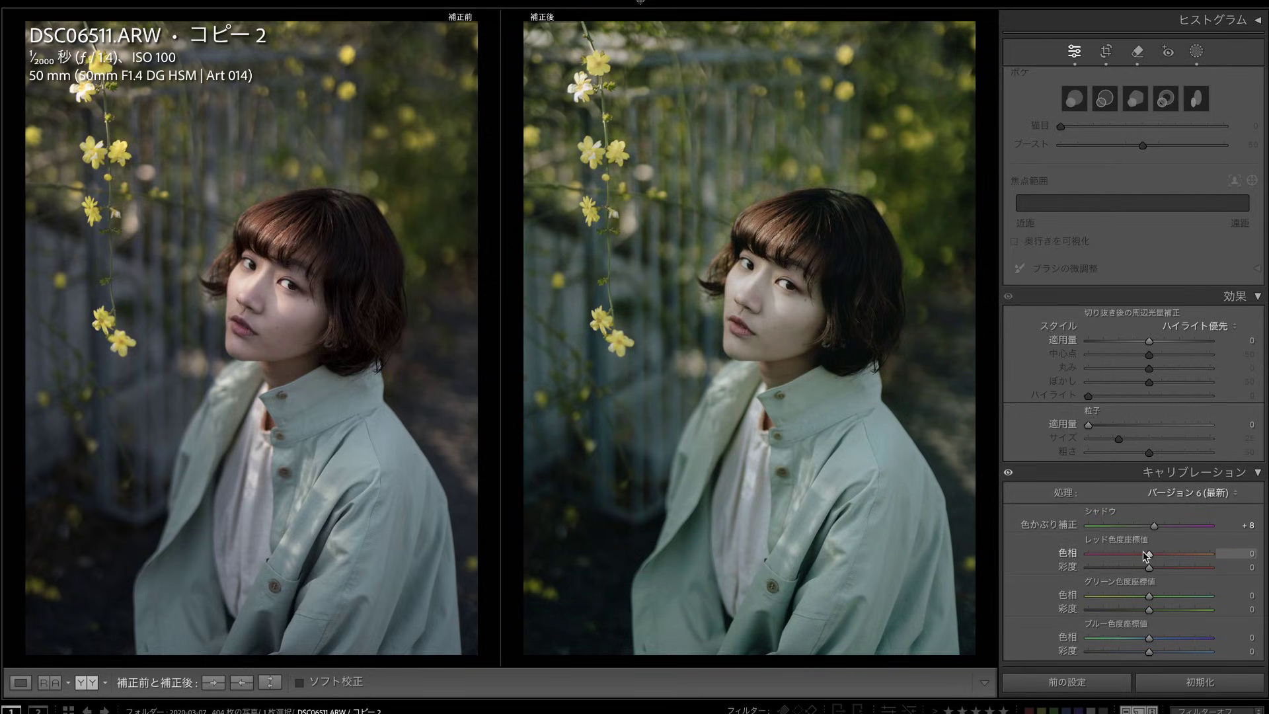
# Try a red primary hue of +29 and a blue primary hue of +4 in Calibration
pyautogui.click(1140, 553)
pyautogui.moveTo(1171, 557); pyautogui.dragTo(1161, 557)
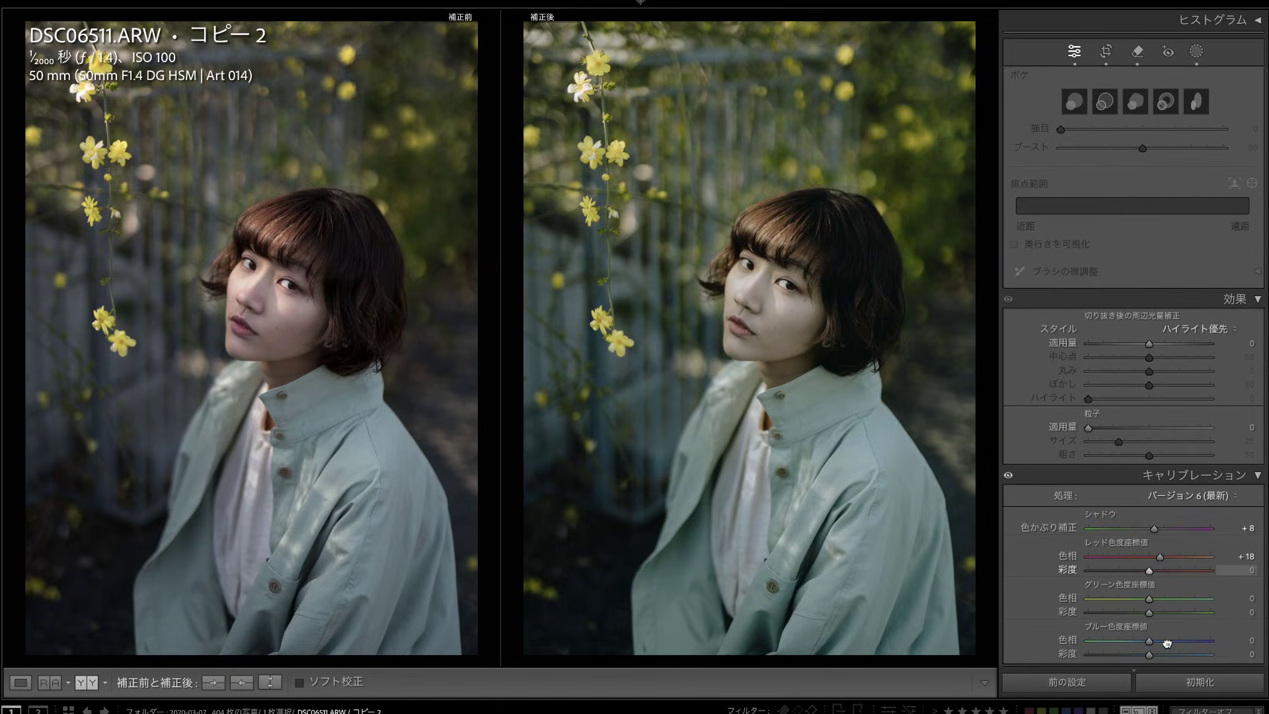
pyautogui.moveTo(1151, 640); pyautogui.dragTo(1148, 639)
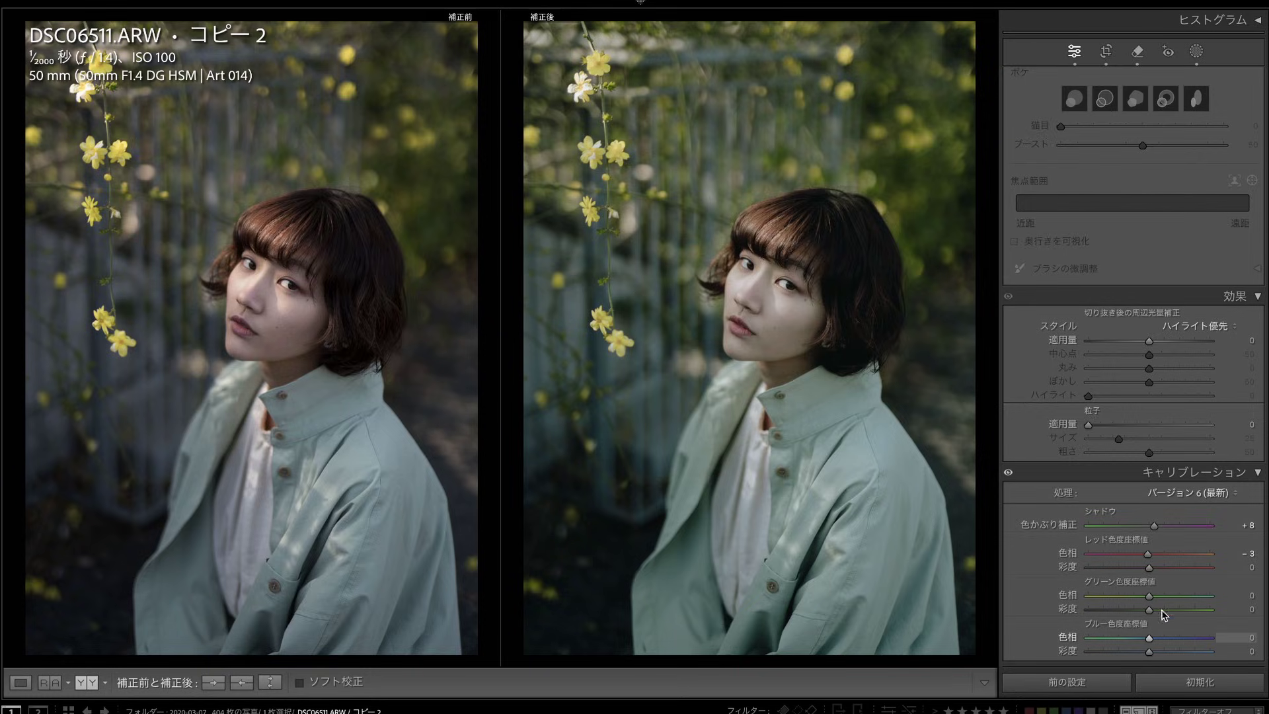
pyautogui.click(1159, 554)
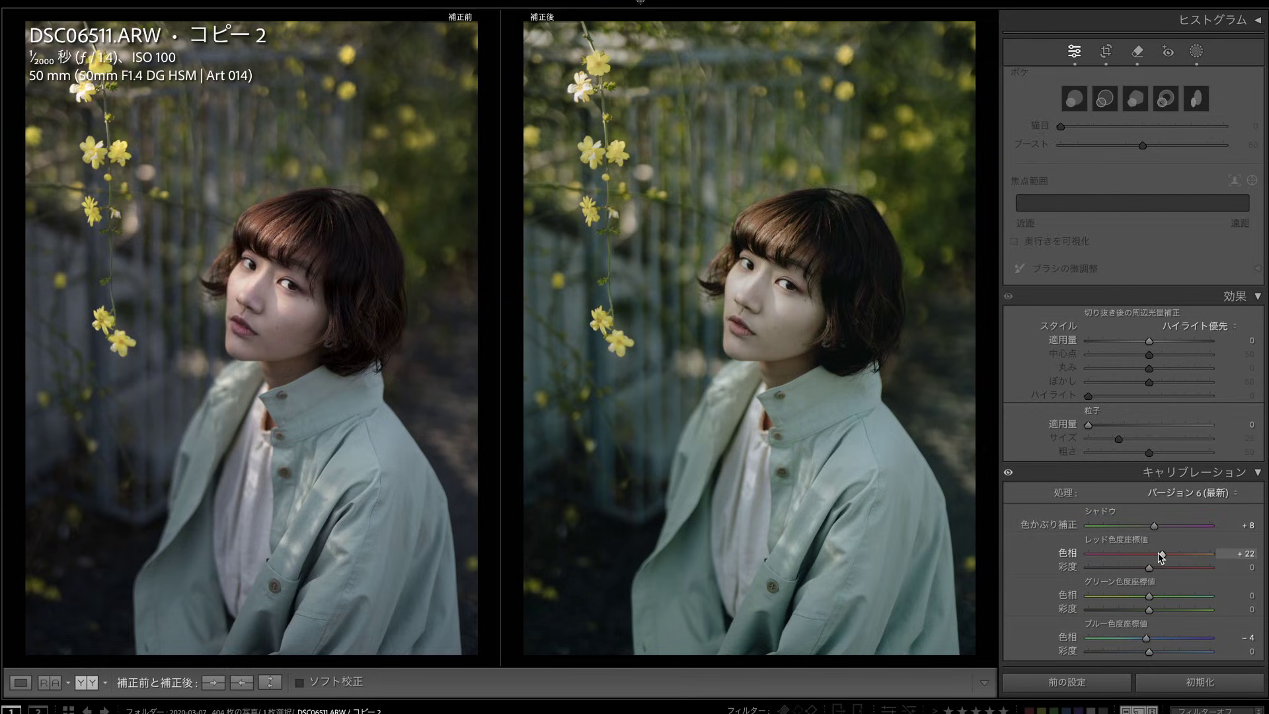
pyautogui.click(1211, 554)
pyautogui.write('4')
pyautogui.press('Return')
pyautogui.click(1167, 554)
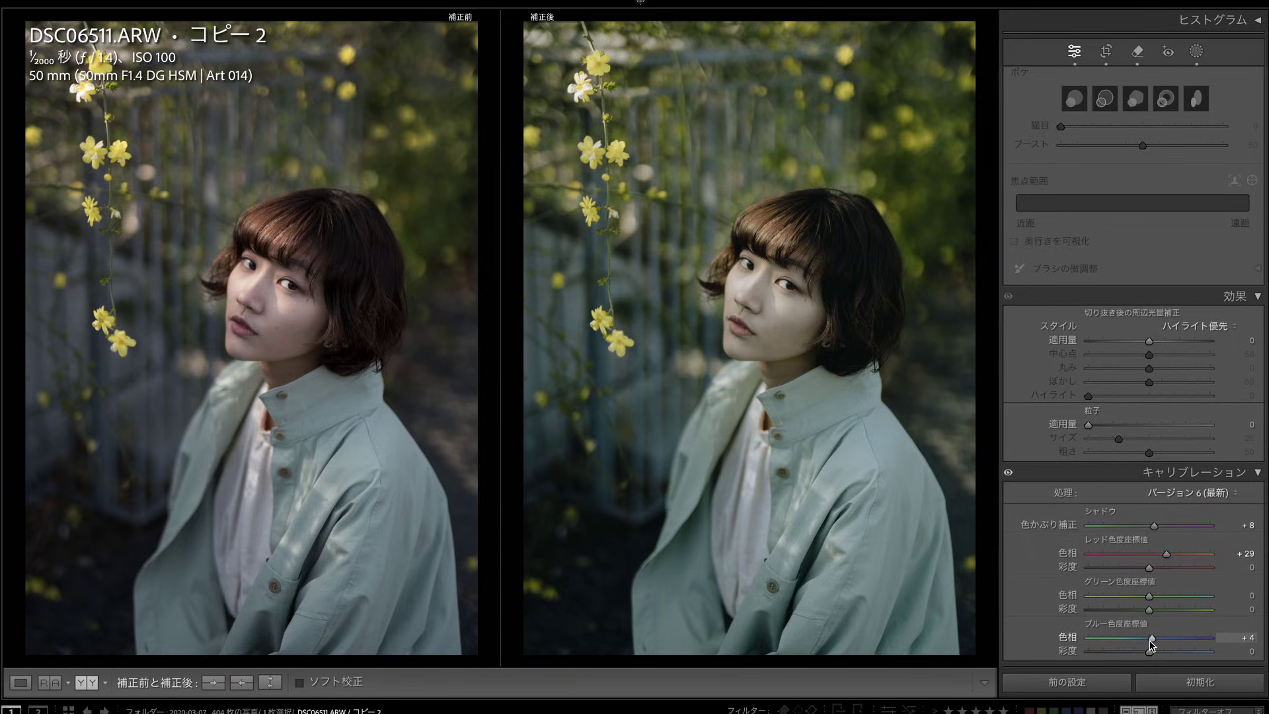
# Set the Calibration primary hues to red +22, green +50 and blue −13
pyautogui.moveTo(1153, 642)
pyautogui.mouseDown()
pyautogui.moveTo(1110, 636)
pyautogui.moveTo(1140, 639)
pyautogui.mouseUp()
pyautogui.moveTo(1149, 596); pyautogui.dragTo(1202, 598)
pyautogui.moveTo(1167, 557); pyautogui.dragTo(1163, 557)
pyautogui.click(1180, 597)
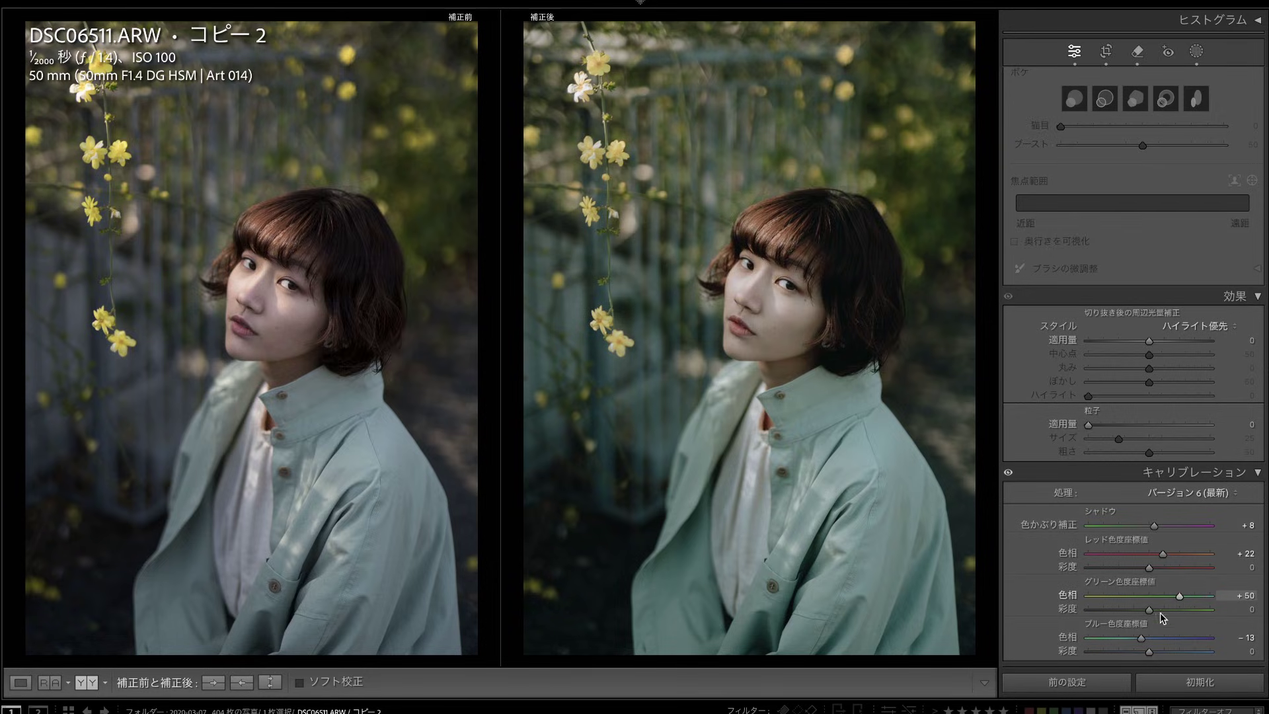
# Set the blue primary's hue to −20 and saturation to +85, and reduce the red primary's saturation to about −21
pyautogui.moveTo(1140, 638); pyautogui.dragTo(1148, 637)
pyautogui.click(1184, 652)
pyautogui.moveTo(1185, 652)
pyautogui.mouseDown()
pyautogui.moveTo(1207, 653)
pyautogui.moveTo(1200, 665)
pyautogui.mouseUp()
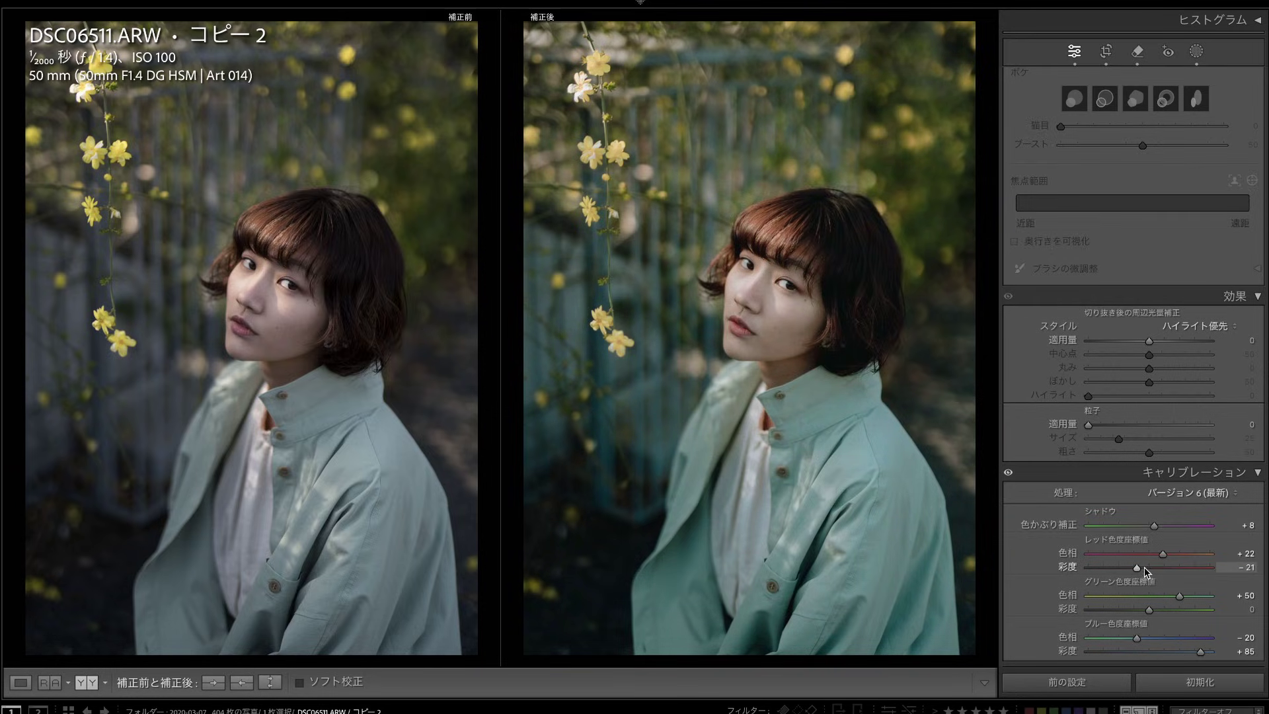
pyautogui.moveTo(1143, 568); pyautogui.dragTo(1135, 571)
# Adjust the HSL luminance by color, including Green −14, Aqua +8 and Blue +13
pyautogui.scroll(15, 1256, 311)
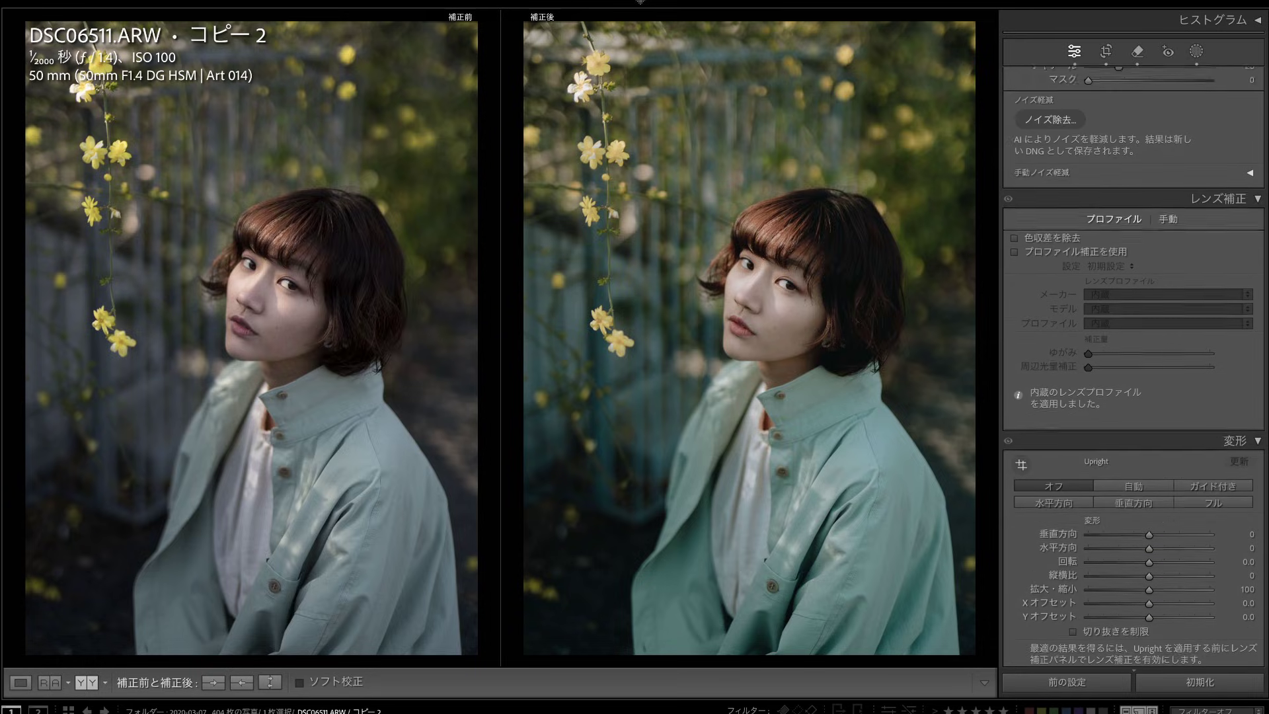
pyautogui.scroll(10, 1255, 311)
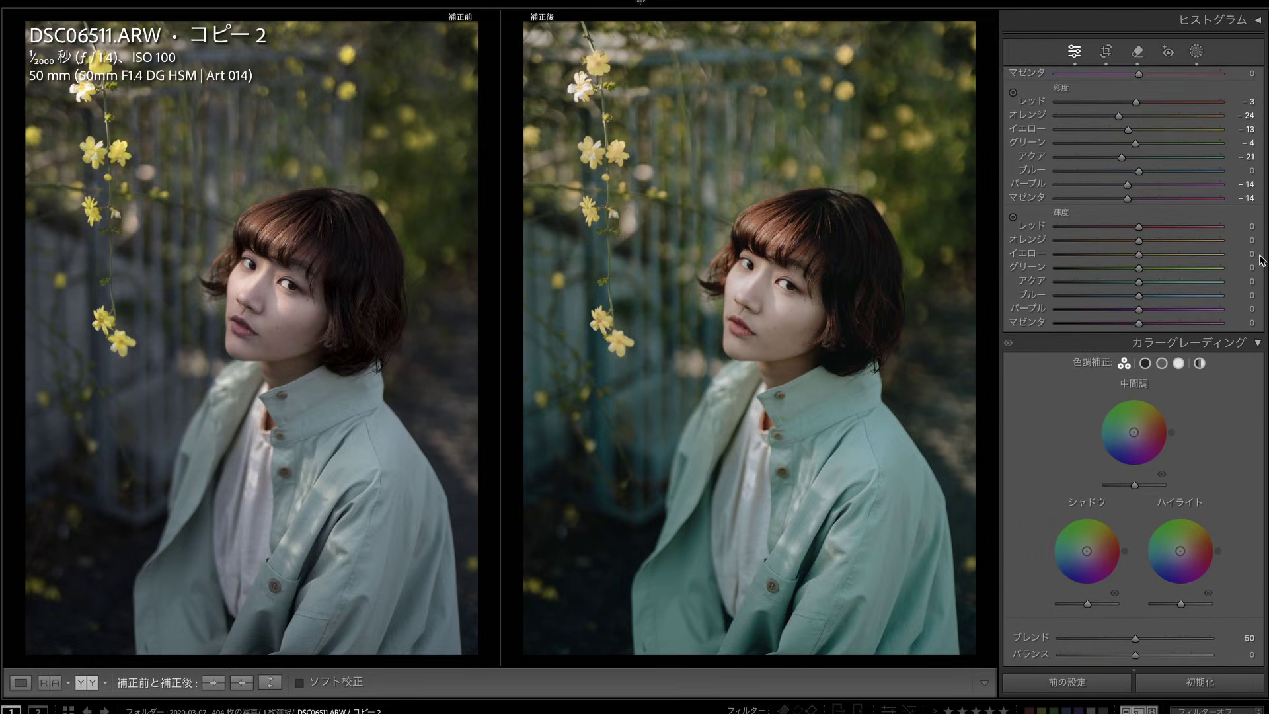
pyautogui.moveTo(1139, 357); pyautogui.dragTo(1144, 399)
# Color grade the shadows with hue 192, saturation 15 and luminance −15, and set the balance to +22
pyautogui.scroll(-10, 1145, 436)
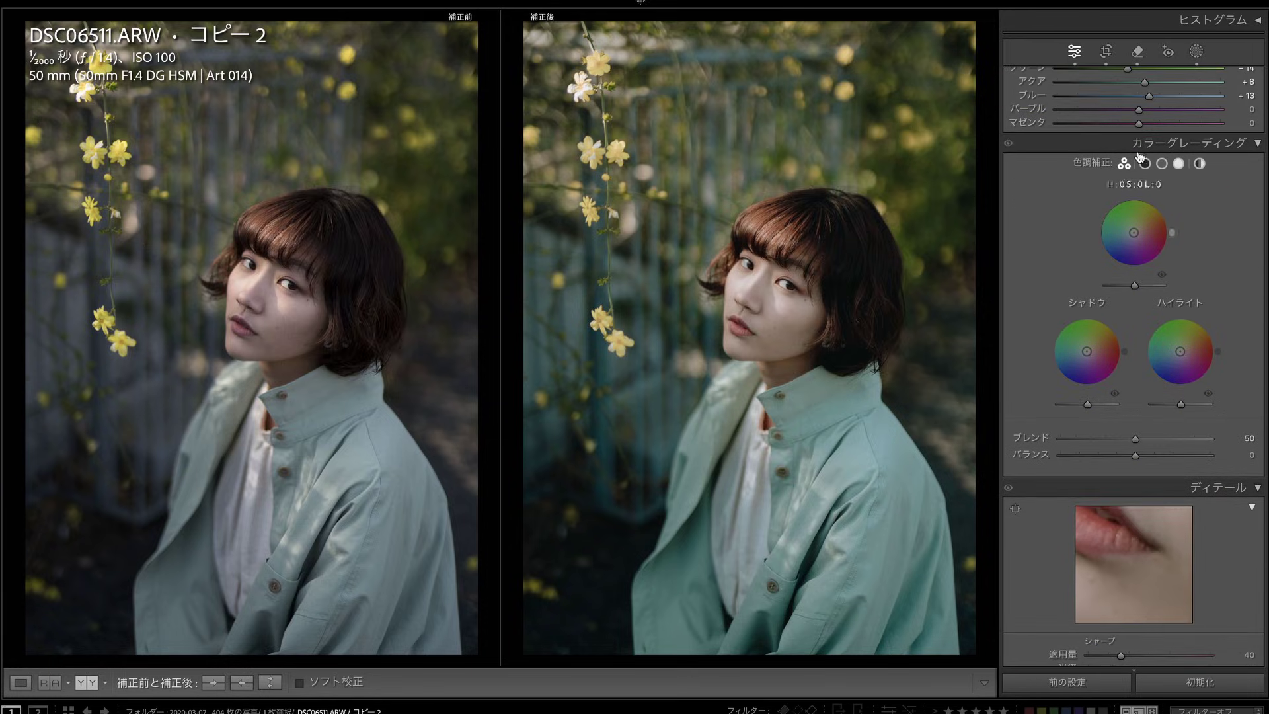
pyautogui.click(1145, 164)
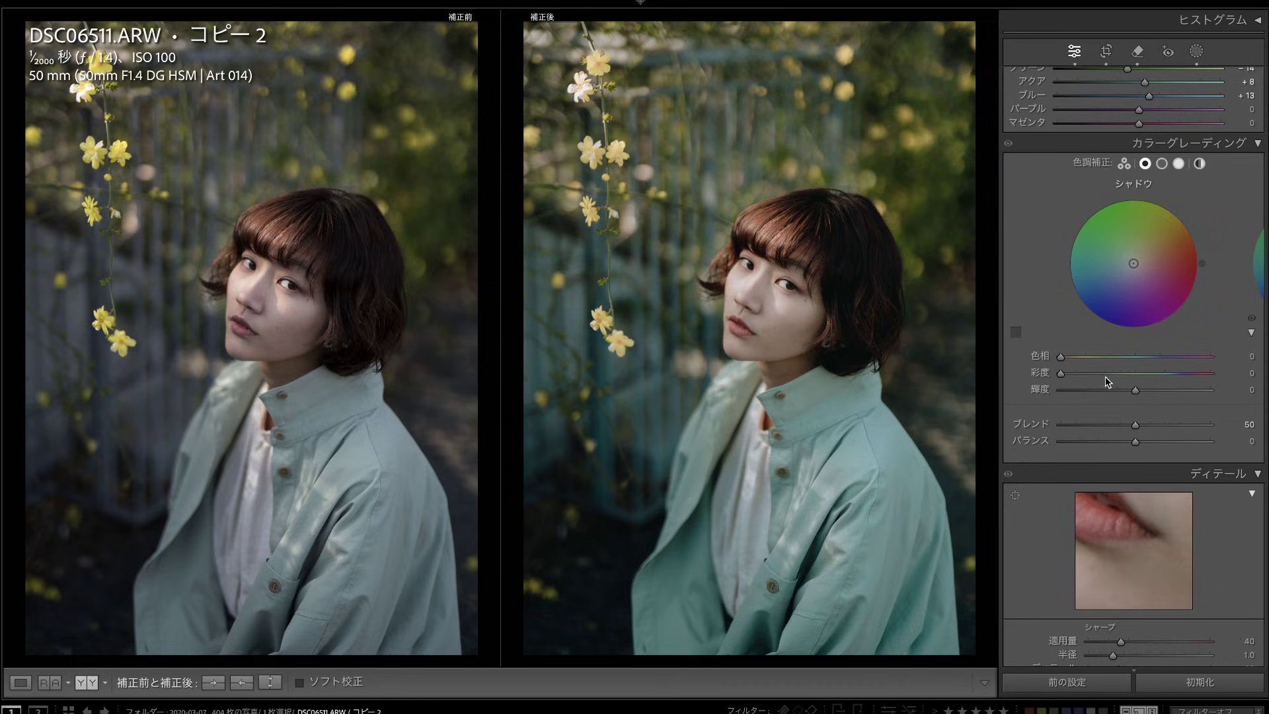
pyautogui.moveTo(1069, 359); pyautogui.dragTo(1143, 357)
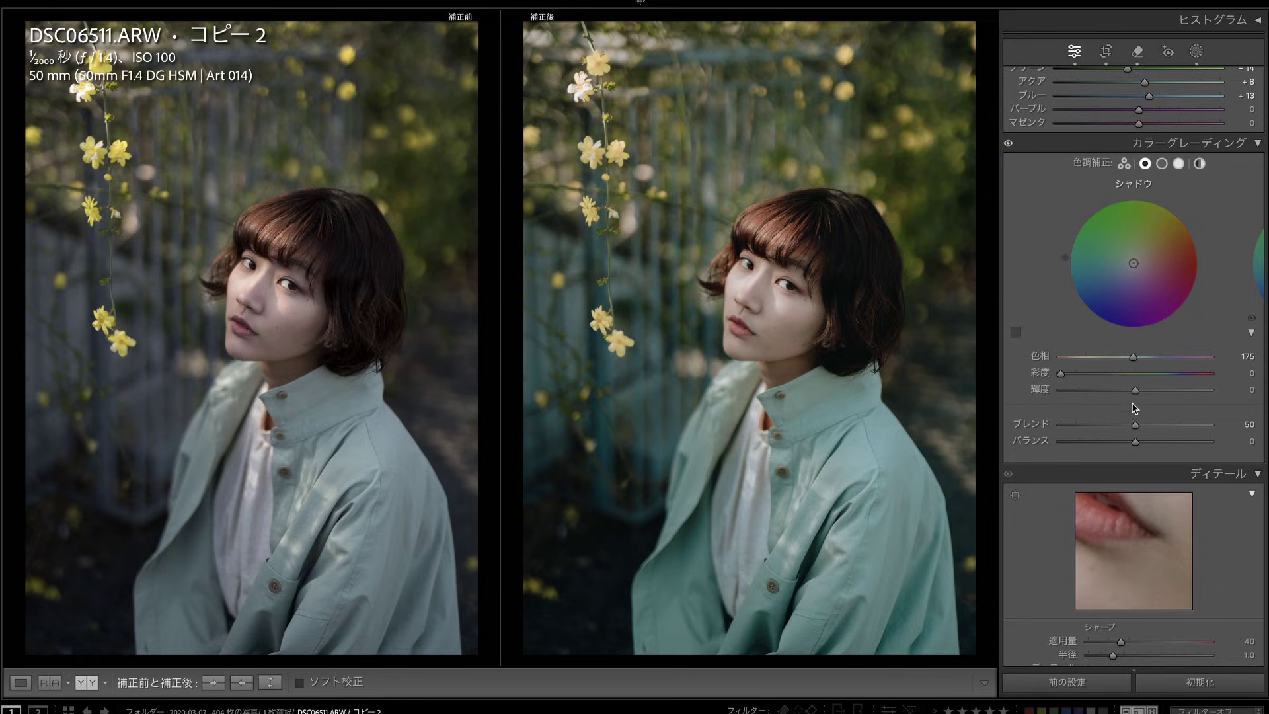
pyautogui.moveTo(1136, 442)
pyautogui.mouseDown()
pyautogui.moveTo(1204, 447)
pyautogui.moveTo(1064, 443)
pyautogui.moveTo(1203, 442)
pyautogui.moveTo(1072, 441)
pyautogui.moveTo(1157, 443)
pyautogui.moveTo(1138, 443)
pyautogui.mouseUp()
pyautogui.moveTo(1061, 373); pyautogui.dragTo(1084, 375)
pyautogui.moveTo(1133, 356); pyautogui.dragTo(1124, 393)
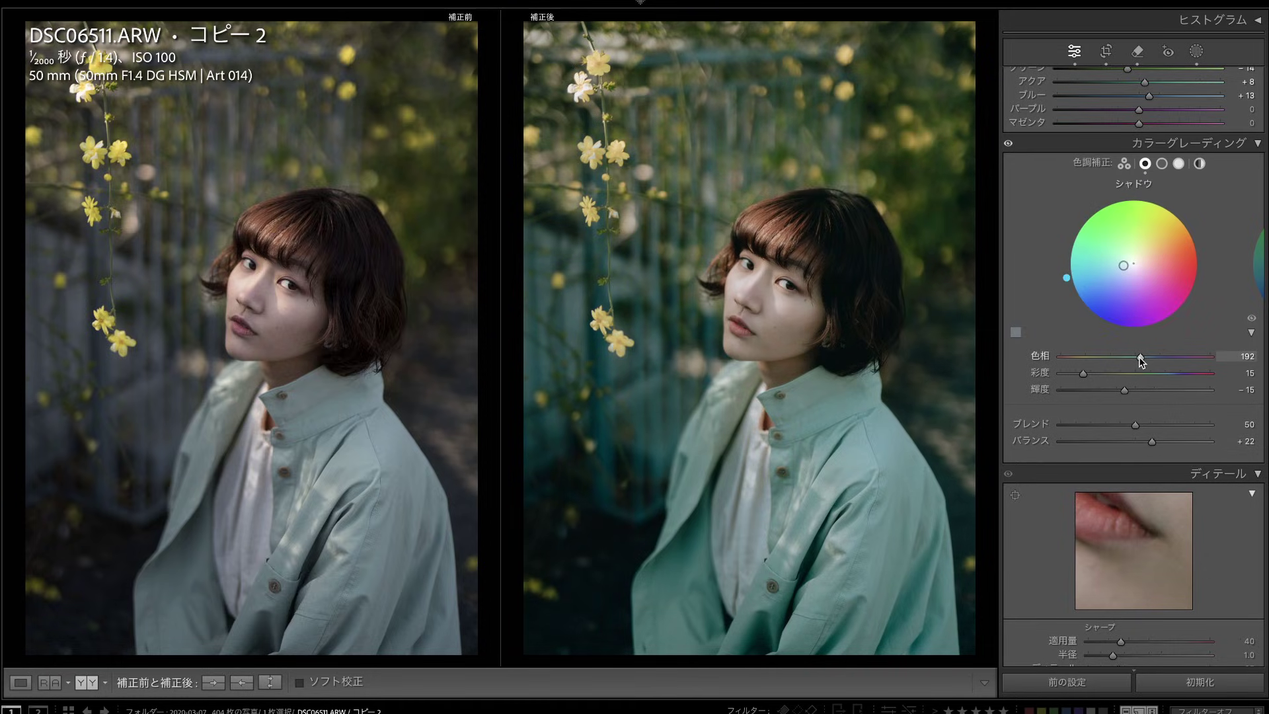
# Increase the color grading balance to +94 and the shadow saturation to 28
pyautogui.moveTo(1167, 439); pyautogui.dragTo(1203, 453)
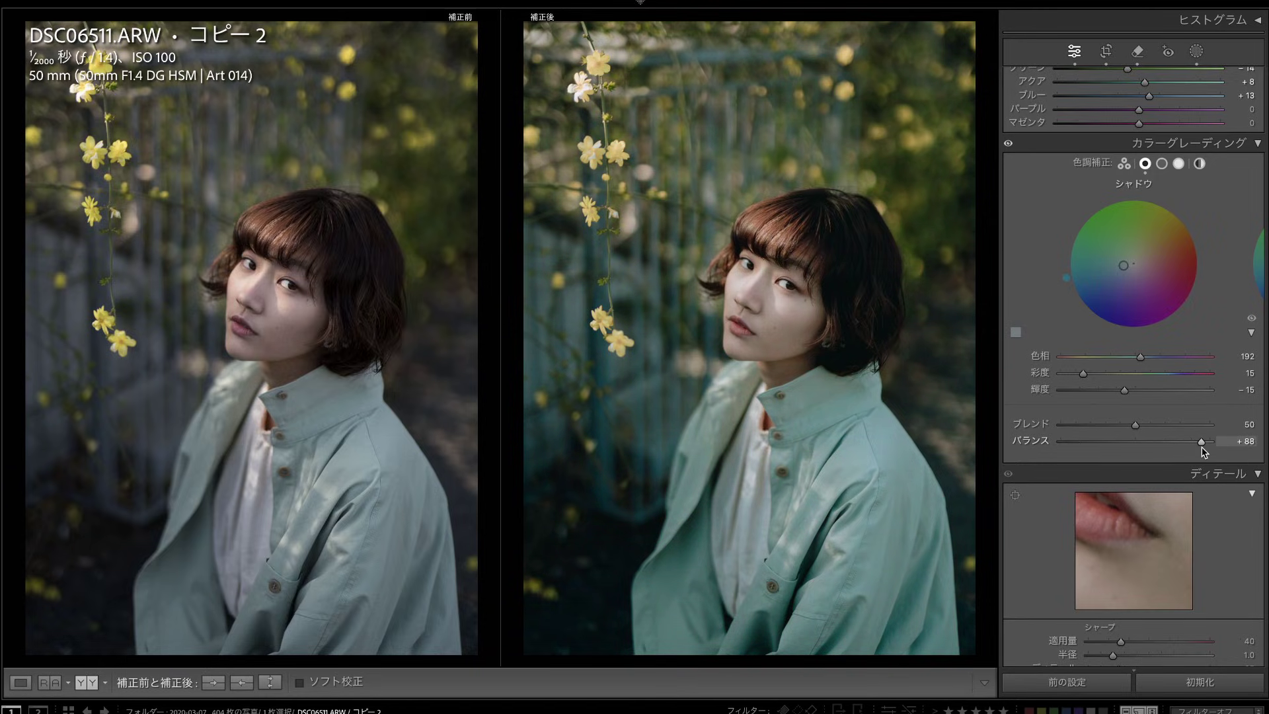
pyautogui.moveTo(1202, 452); pyautogui.dragTo(1232, 455)
pyautogui.moveTo(1068, 374); pyautogui.dragTo(1099, 392)
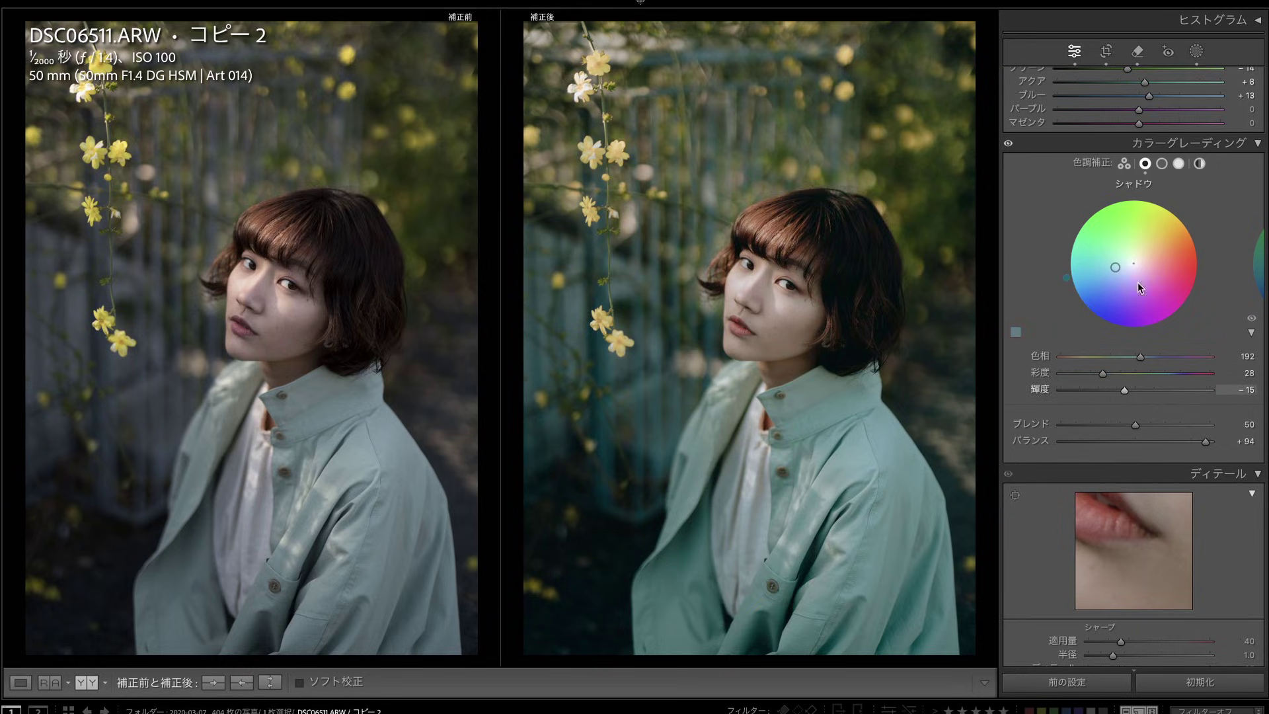
# Color grade the highlights with hue 64, saturation 4 and luminance +39
pyautogui.click(1179, 165)
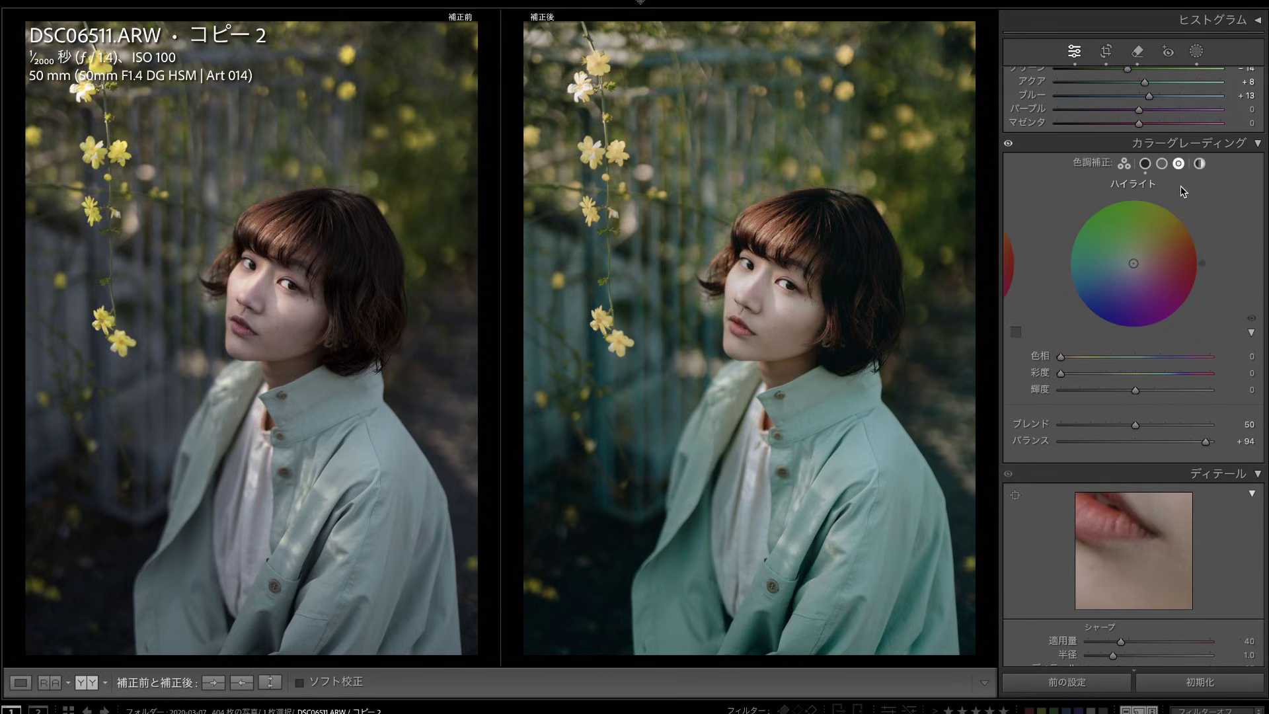
pyautogui.moveTo(1061, 373); pyautogui.dragTo(1092, 374)
pyautogui.moveTo(1088, 373)
pyautogui.mouseDown()
pyautogui.moveTo(1108, 375)
pyautogui.moveTo(1066, 374)
pyautogui.mouseUp()
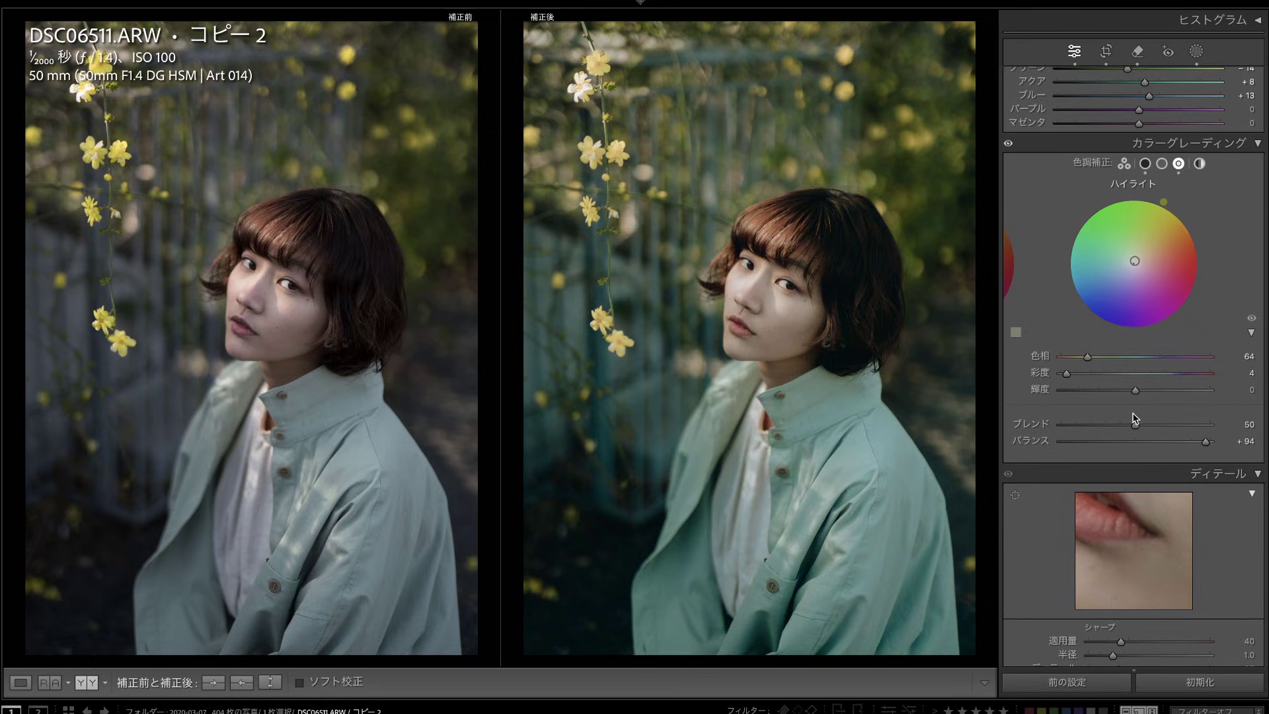
pyautogui.scroll(-1, 1163, 394)
pyautogui.moveTo(1135, 388); pyautogui.dragTo(1159, 399)
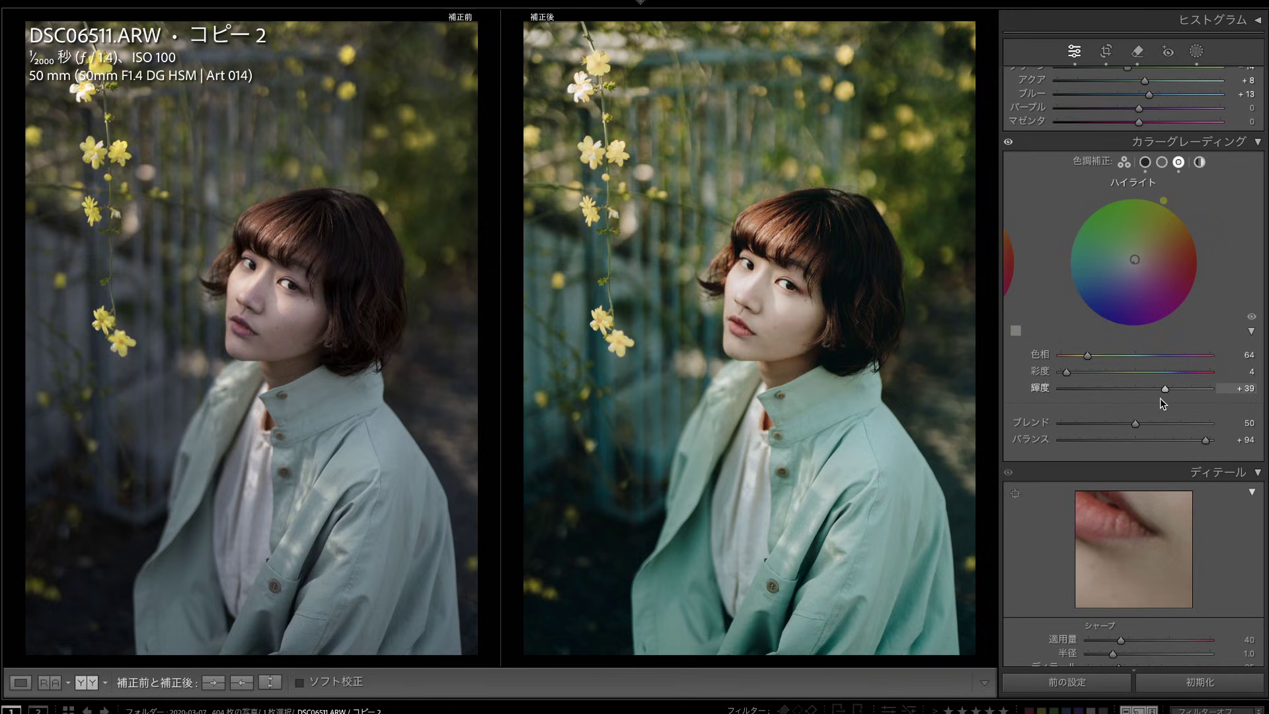
# Set the global color grading luminance to +20
pyautogui.click(1199, 163)
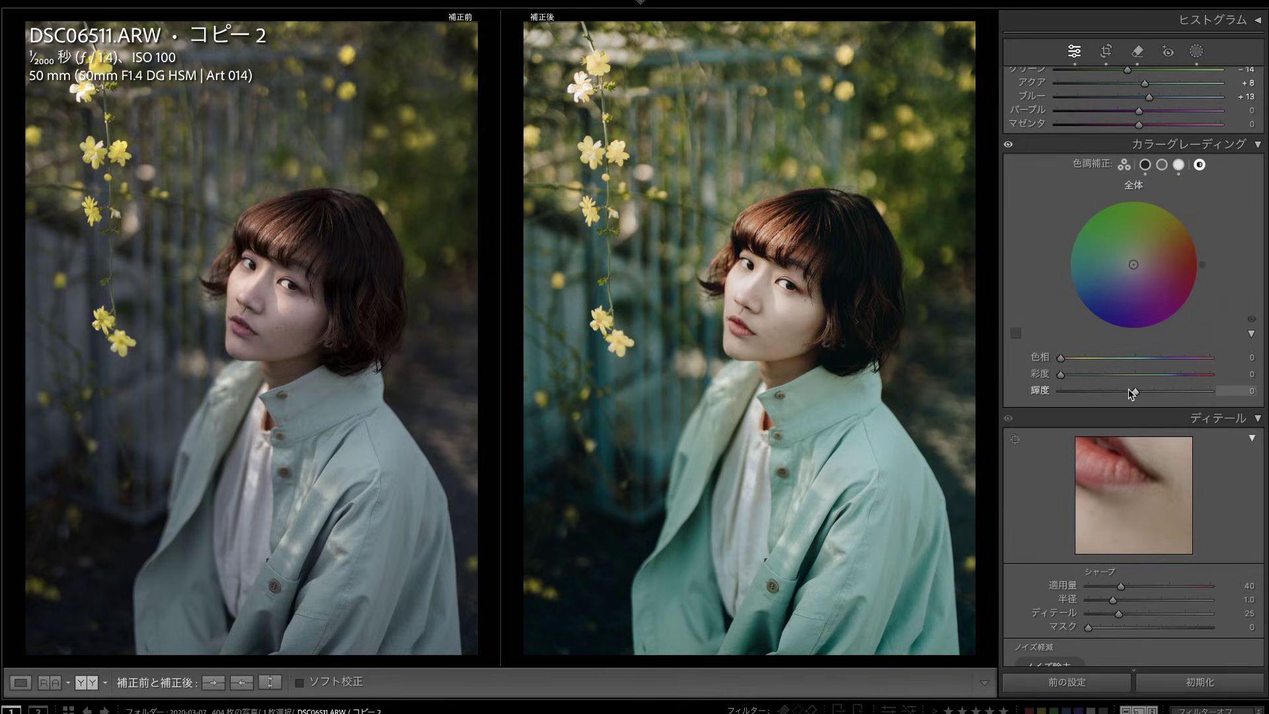
pyautogui.moveTo(1121, 390)
pyautogui.mouseDown()
pyautogui.moveTo(1092, 391)
pyautogui.moveTo(1105, 396)
pyautogui.mouseUp()
pyautogui.doubleClick(1106, 395)
pyautogui.moveTo(1121, 399); pyautogui.dragTo(1150, 404)
# Adjust the point curve's upper highlights, lower its white point to output 245, and fine-tune the basic Blacks
pyautogui.scroll(10, 1190, 337)
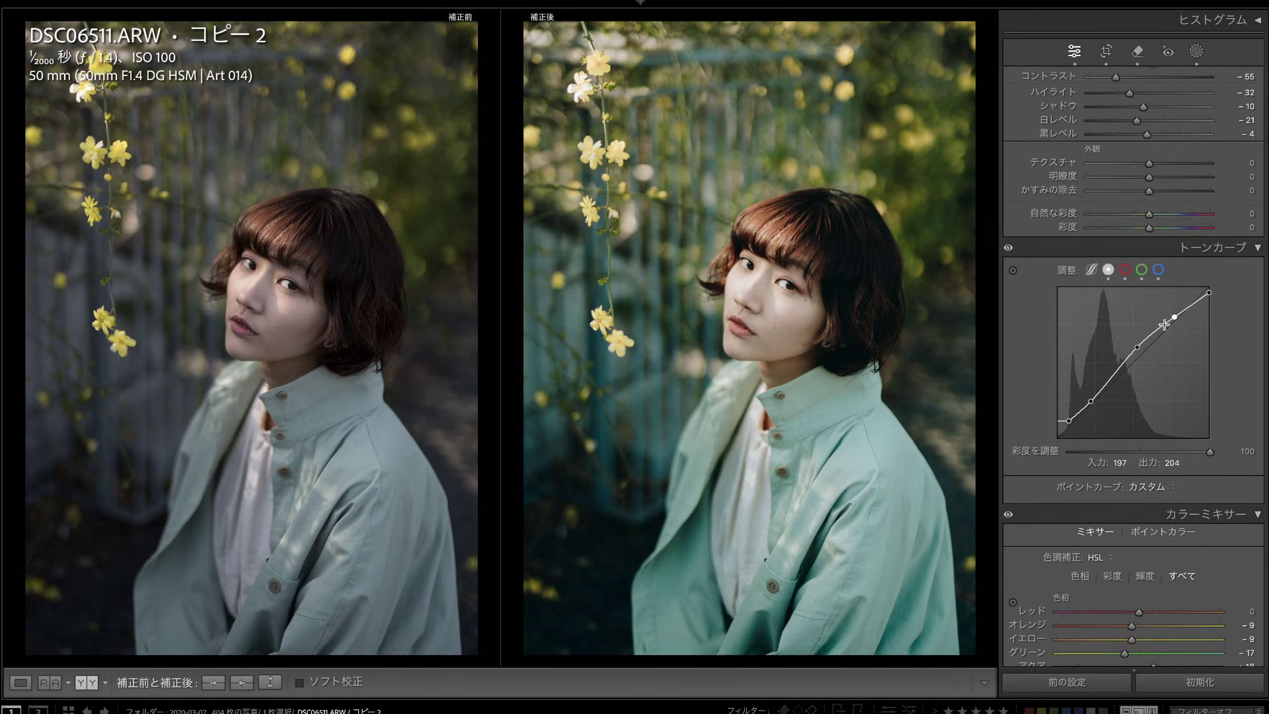
pyautogui.moveTo(1175, 317); pyautogui.dragTo(1166, 318)
pyautogui.moveTo(1167, 322); pyautogui.dragTo(1212, 291)
pyautogui.scroll(5, 1153, 280)
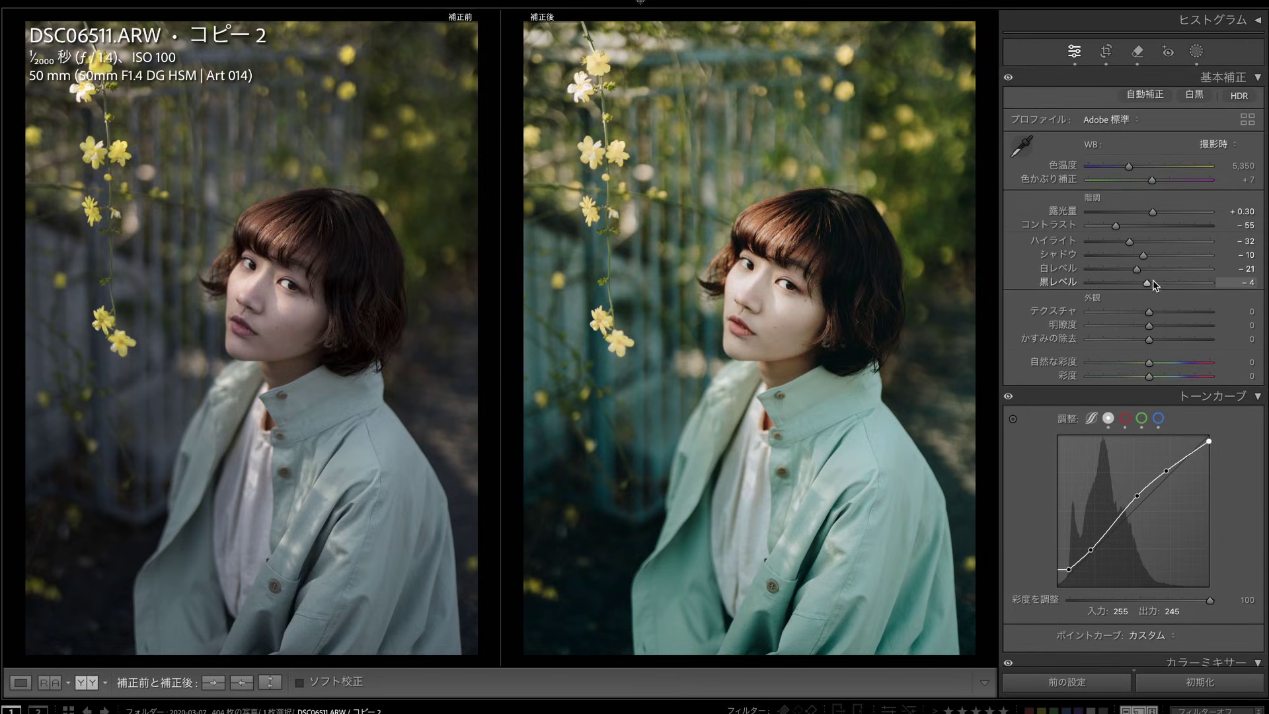
pyautogui.moveTo(1147, 283); pyautogui.dragTo(1157, 282)
# Create a new brush mask with brush size 43 and Saturation 11
pyautogui.click(1200, 56)
pyautogui.click(952, 45)
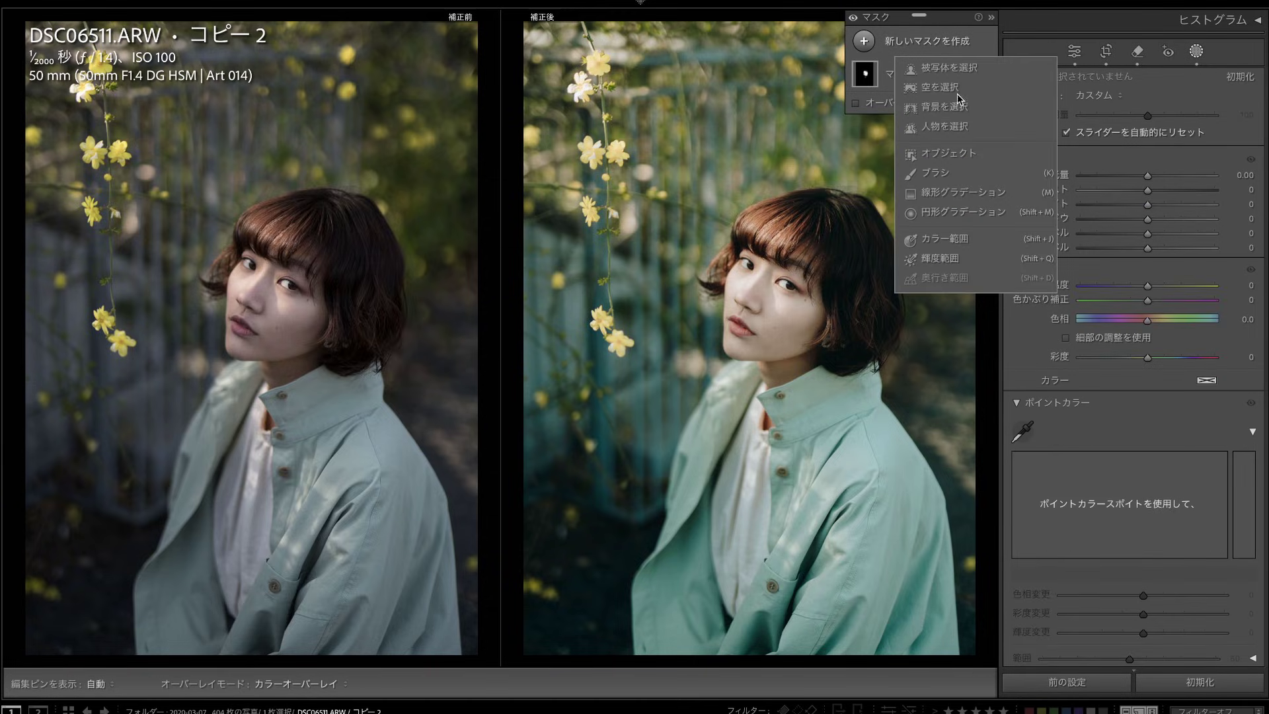
pyautogui.click(950, 177)
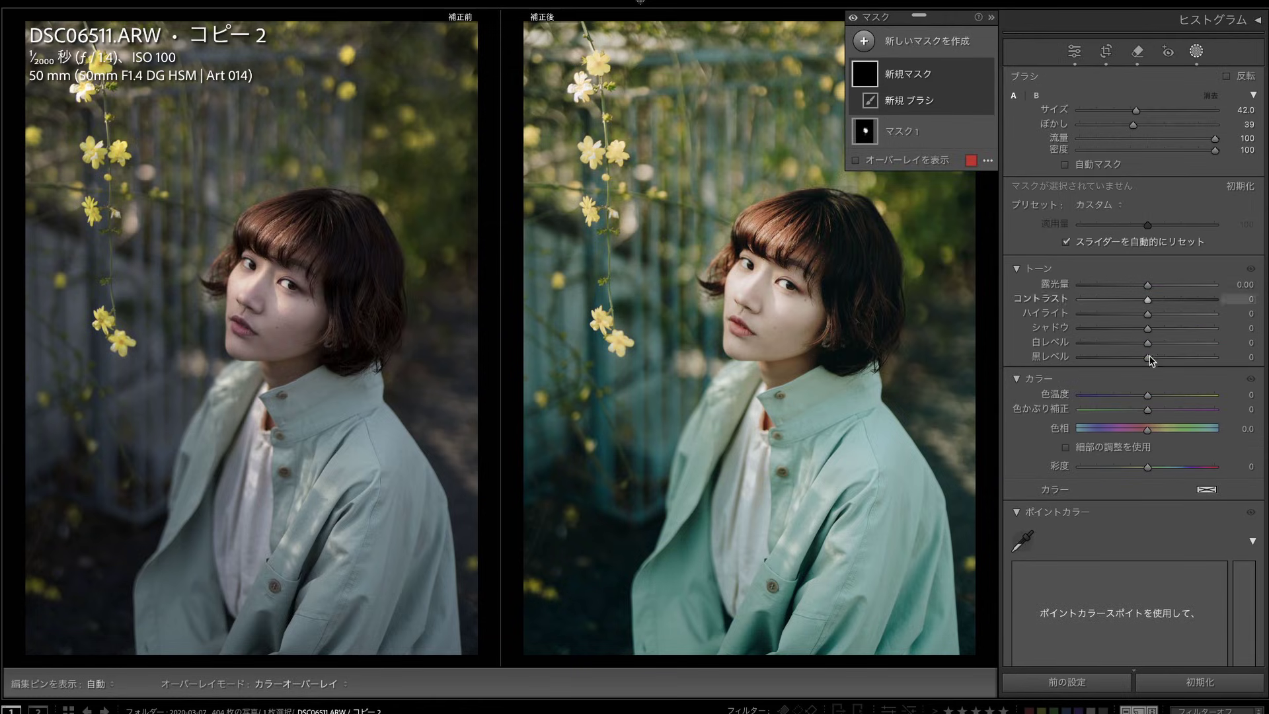
pyautogui.moveTo(1148, 466); pyautogui.dragTo(1150, 465)
pyautogui.scroll(1, 608, 264)
pyautogui.scroll(-1, 654, 188)
pyautogui.moveTo(1158, 471); pyautogui.dragTo(1156, 470)
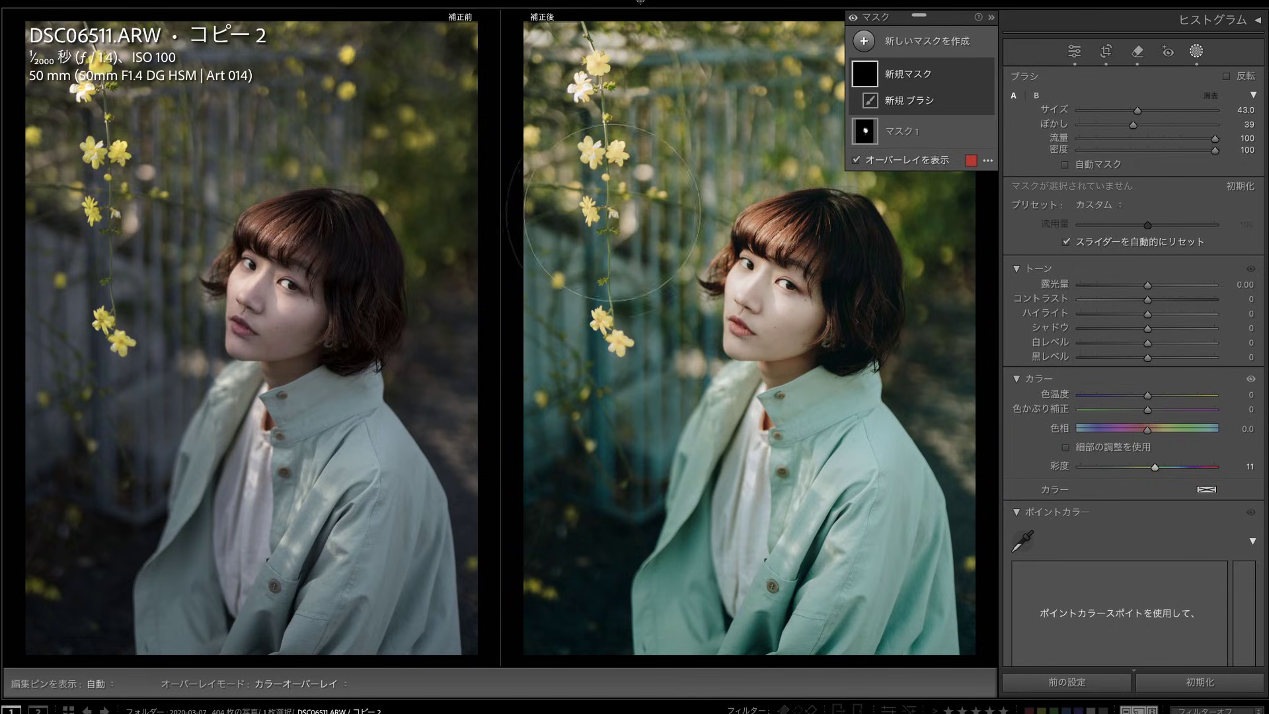
# Paint the brush mask over the upper background around the head, with the mask overlay shown
pyautogui.press('h')
pyautogui.moveTo(595, 311)
pyautogui.mouseDown()
pyautogui.moveTo(583, 133)
pyautogui.moveTo(634, 47)
pyautogui.moveTo(747, 113)
pyautogui.moveTo(726, 66)
pyautogui.moveTo(709, 80)
pyautogui.moveTo(934, 103)
pyautogui.moveTo(978, 210)
pyautogui.mouseUp()
pyautogui.press('h')
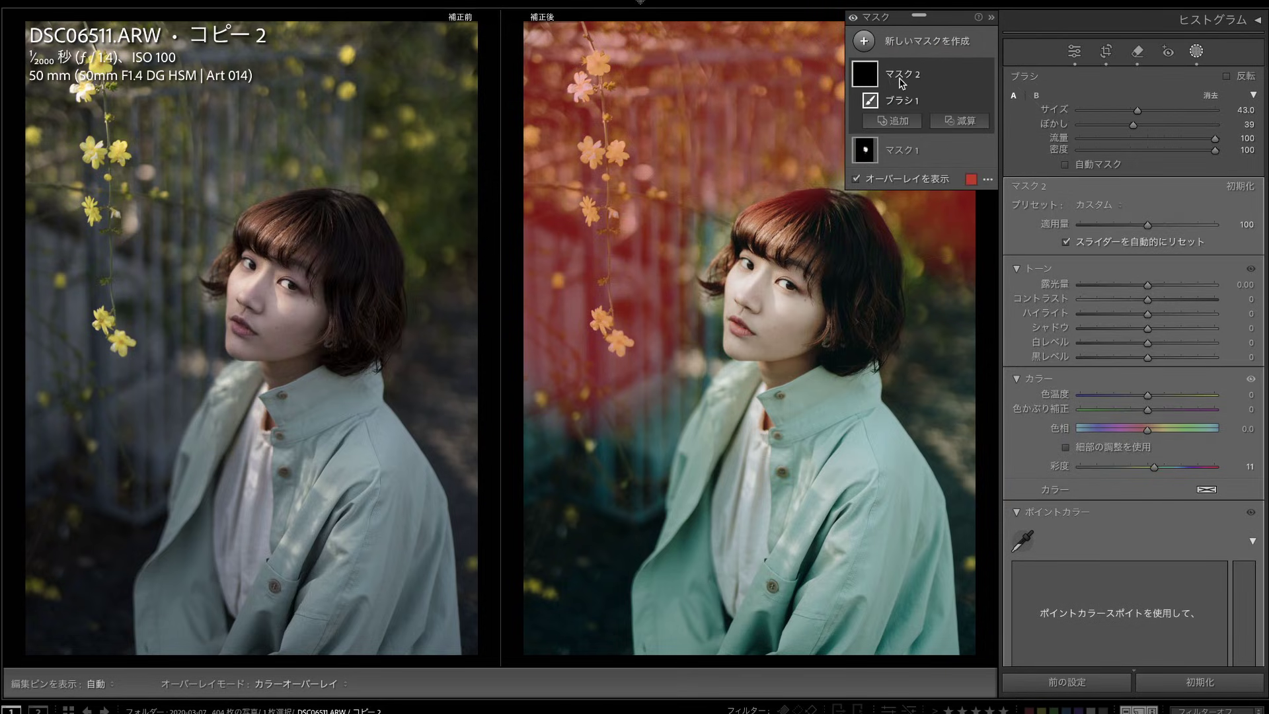
# Subtract the hair and head area from the background mask with a smaller brush
pyautogui.click(960, 121)
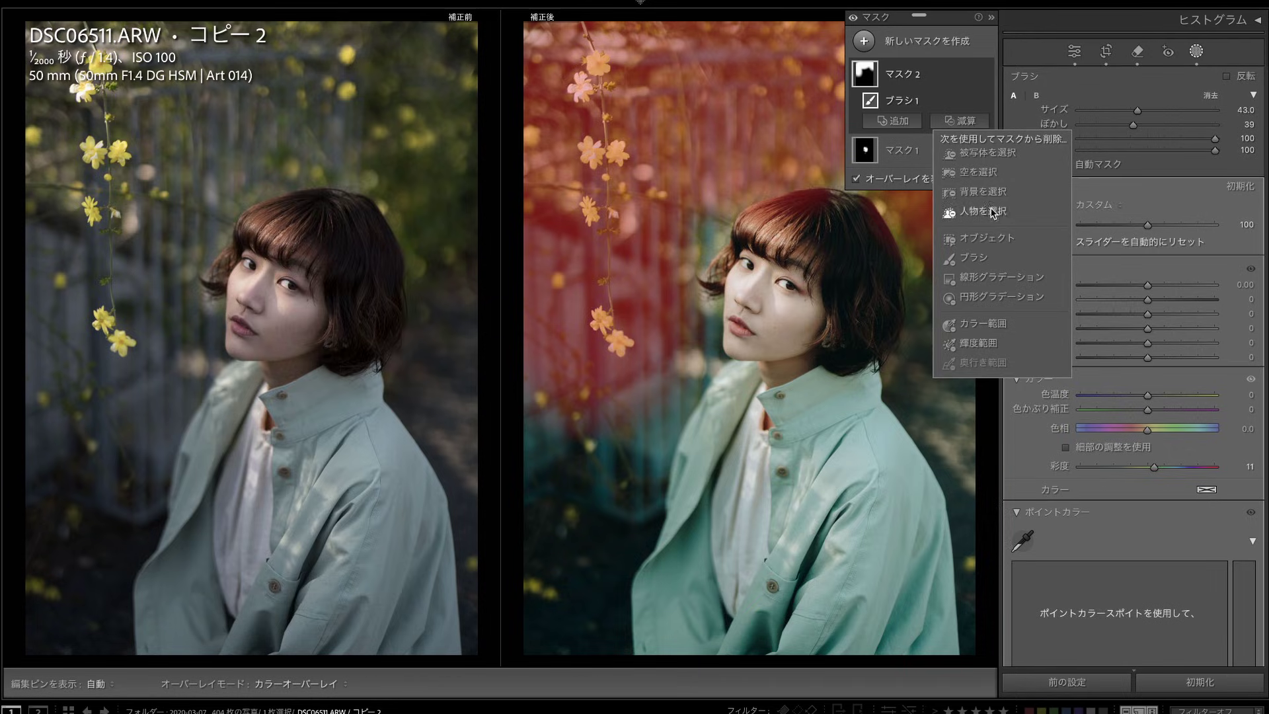
pyautogui.click(971, 257)
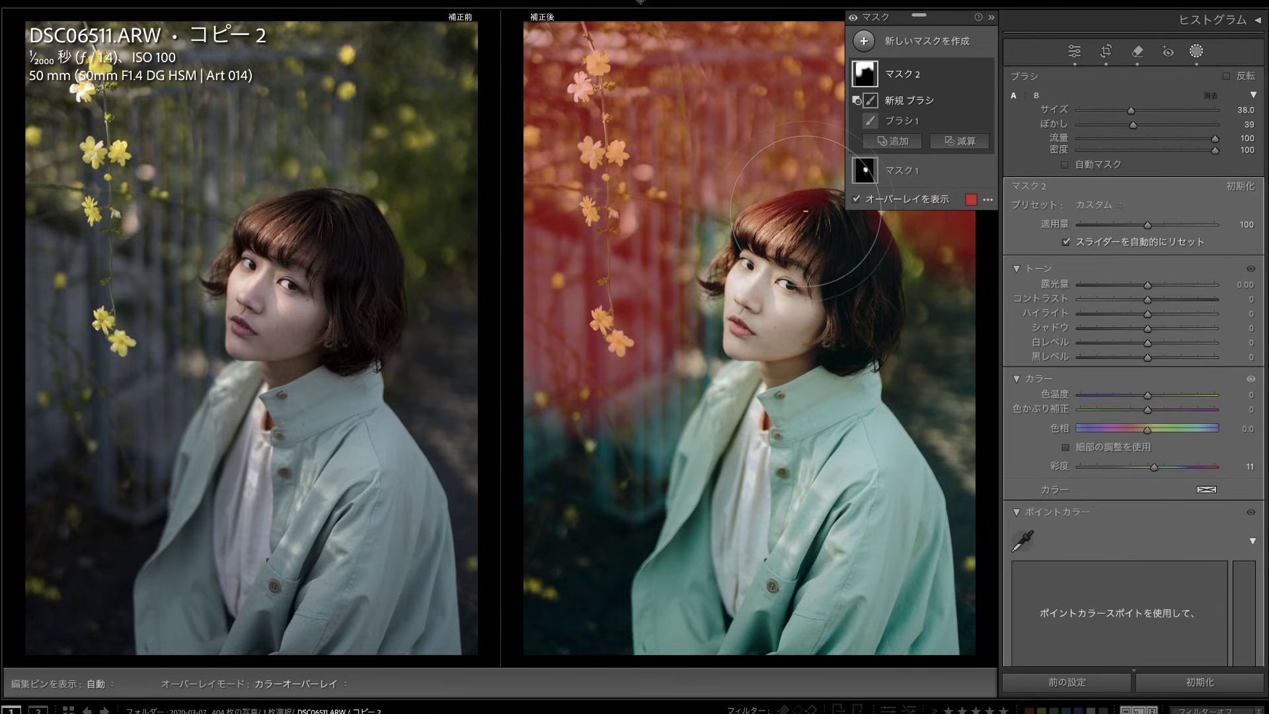
pyautogui.moveTo(818, 199)
pyautogui.mouseDown()
pyautogui.moveTo(733, 197)
pyautogui.moveTo(833, 238)
pyautogui.mouseUp()
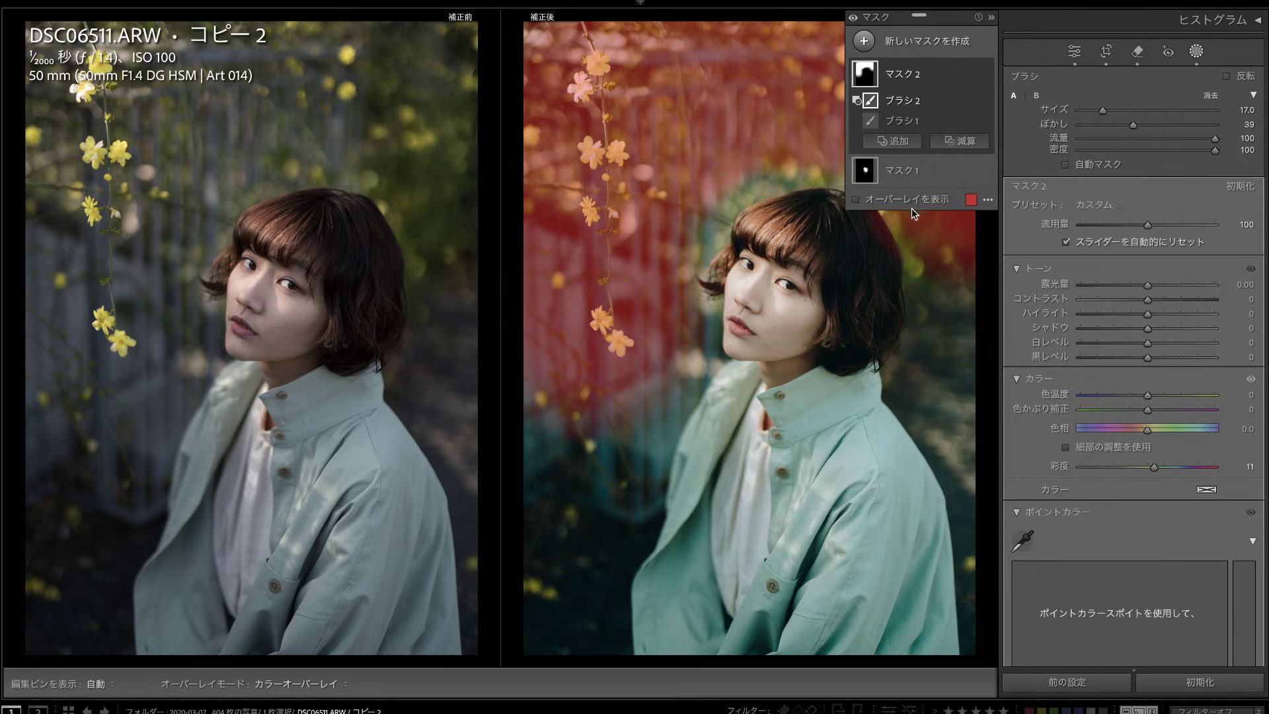
# Raise the background mask's Saturation to 49 and set its Clarity to −12
pyautogui.moveTo(1155, 466); pyautogui.dragTo(1199, 470)
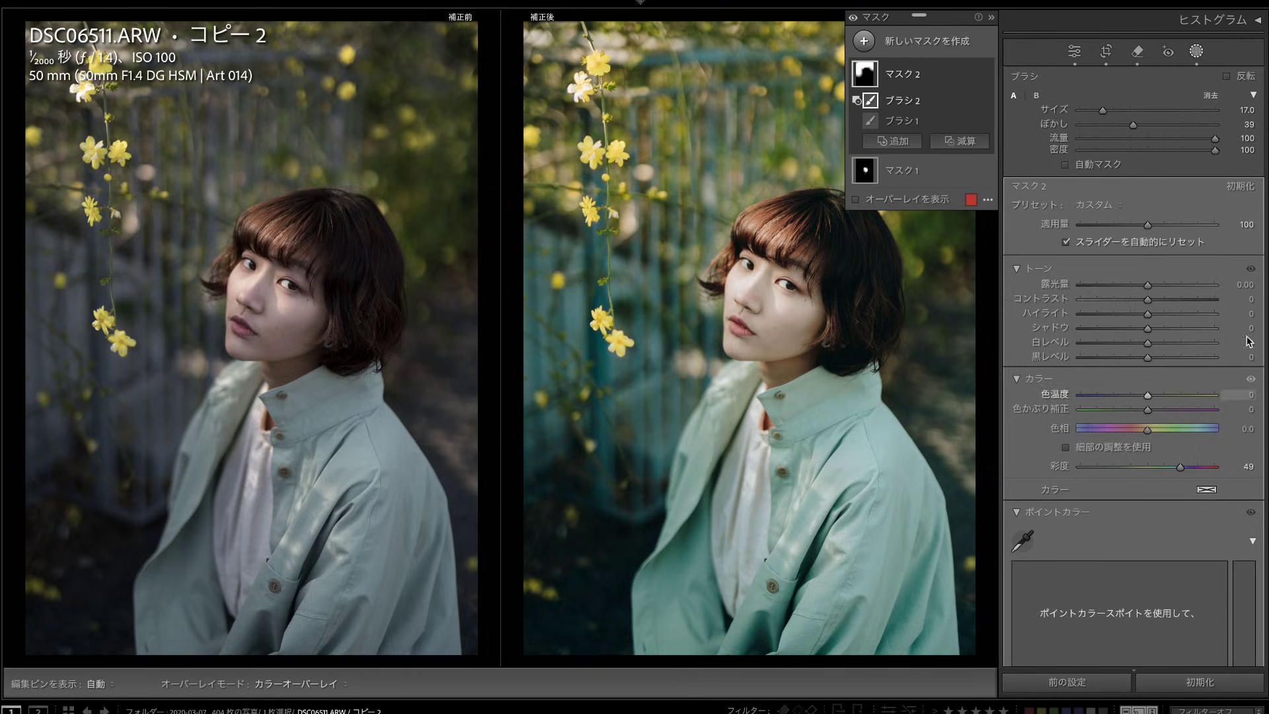
pyautogui.scroll(-10, 1134, 363)
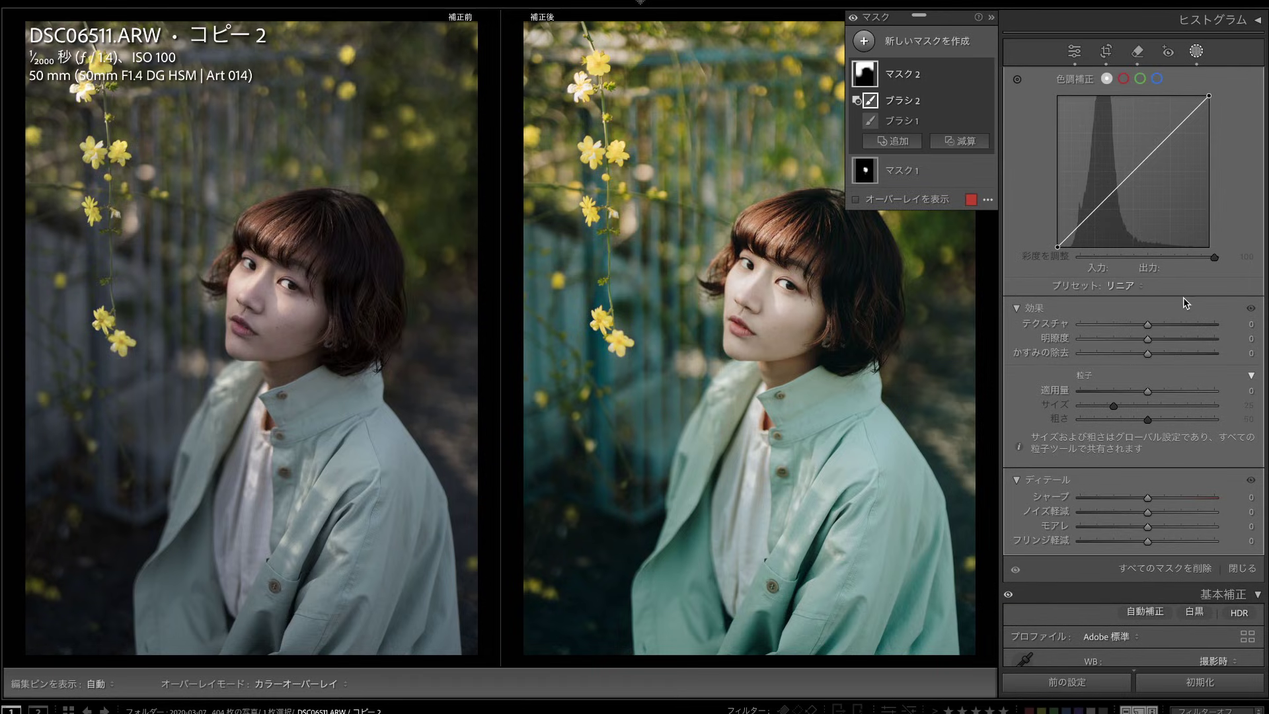
pyautogui.scroll(-15, 1130, 340)
pyautogui.click(1135, 339)
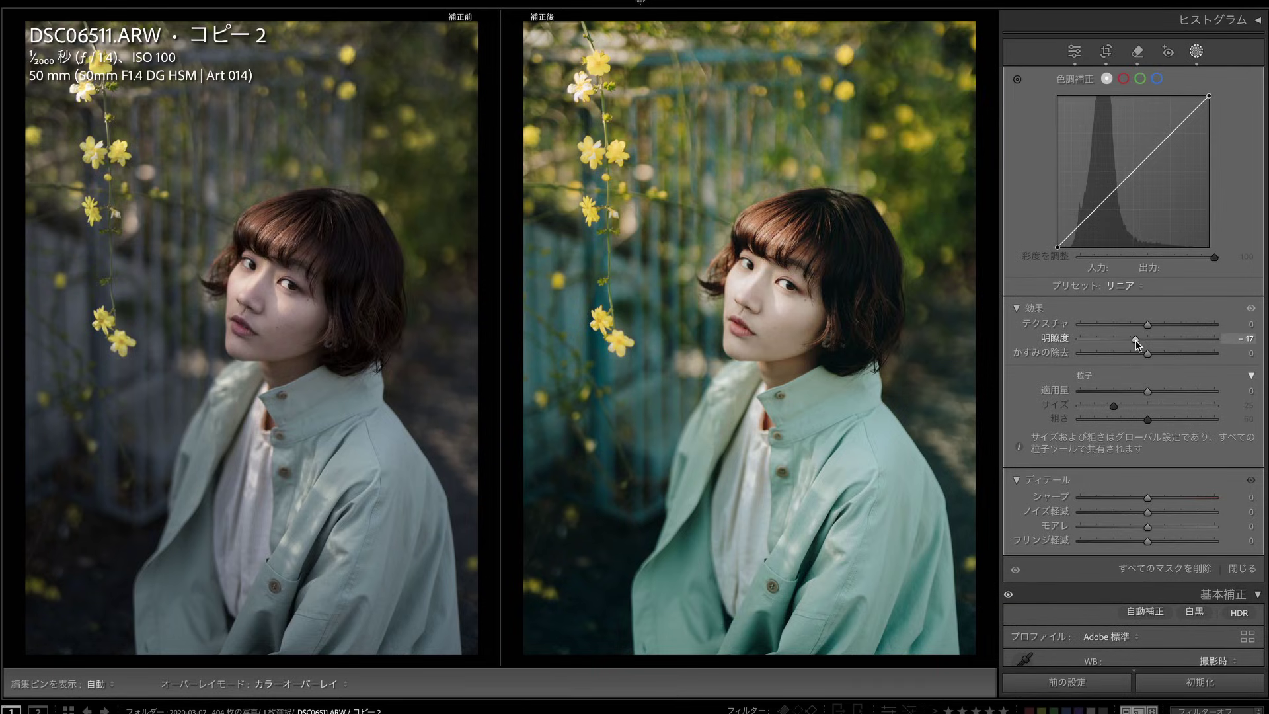
pyautogui.moveTo(1139, 340); pyautogui.dragTo(1125, 339)
pyautogui.click(1138, 339)
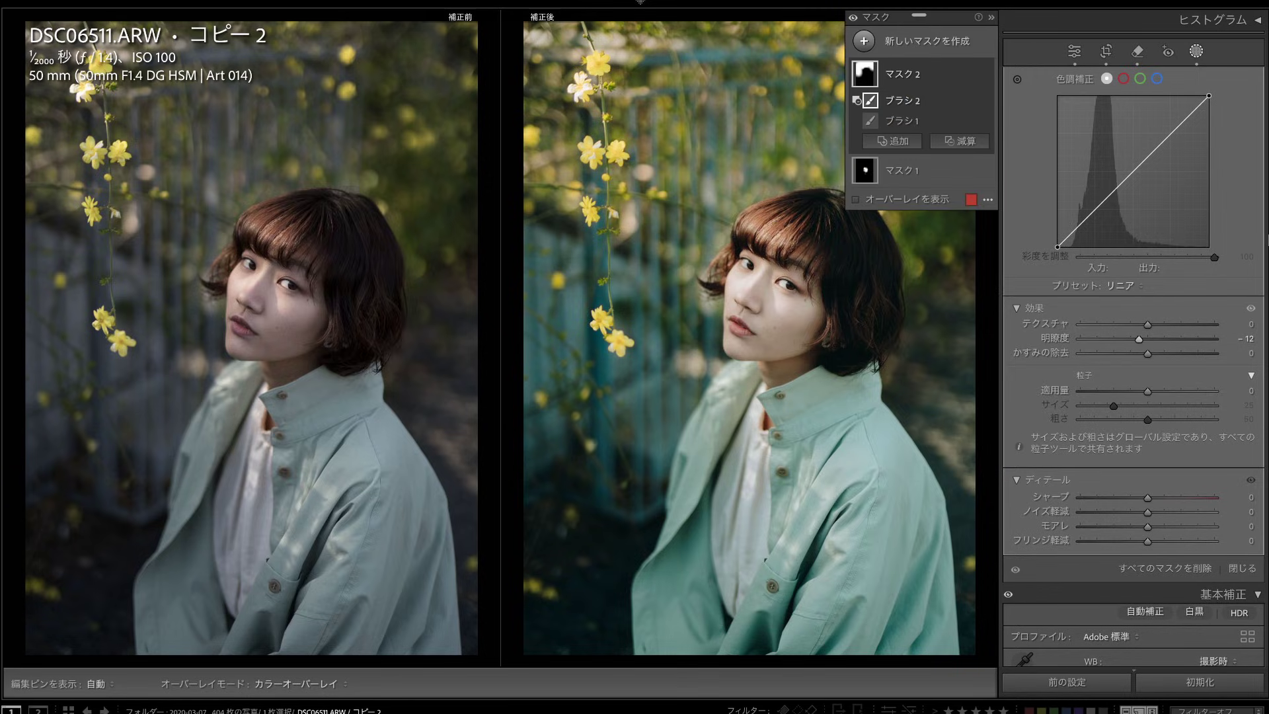
# Reduce the background mask's Saturation to 11
pyautogui.scroll(5, 1136, 331)
pyautogui.scroll(6, 1136, 396)
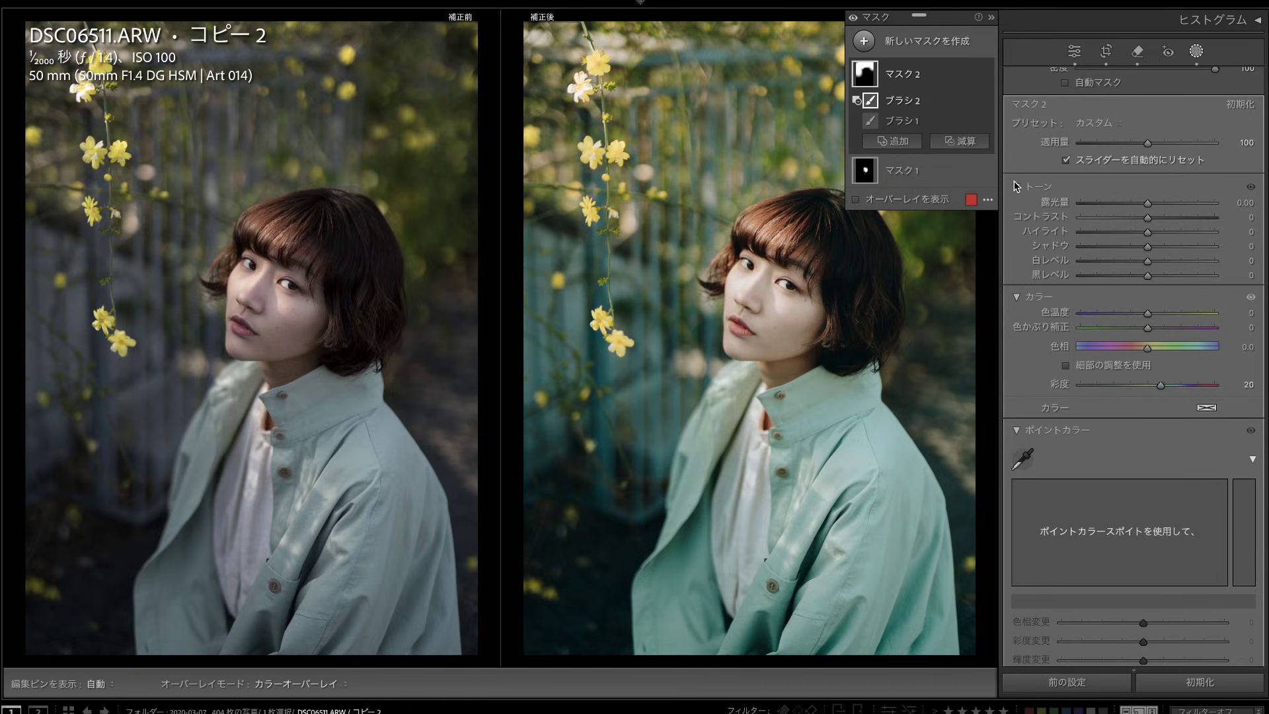
pyautogui.moveTo(1159, 385); pyautogui.dragTo(1161, 386)
pyautogui.click(1151, 391)
# Create a radial gradient mask as a tilted ellipse around the face and upper chest, and adjust its shape and placement
pyautogui.click(939, 47)
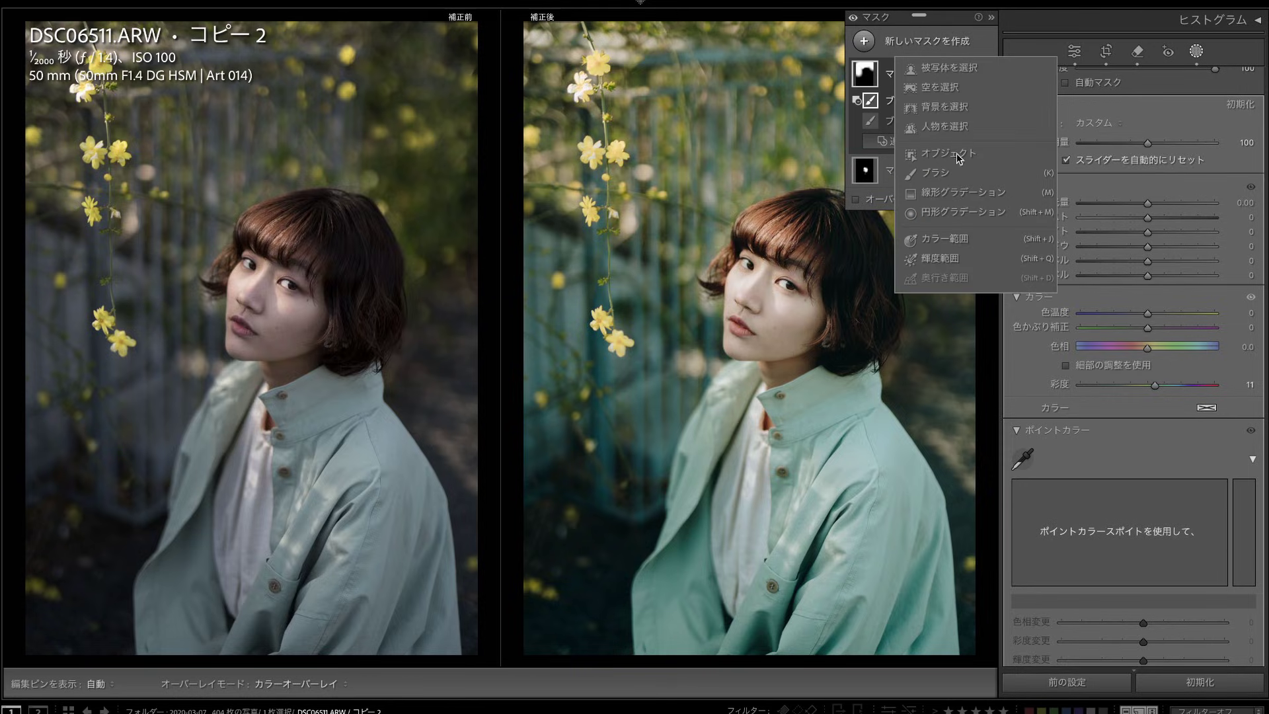
pyautogui.click(945, 238)
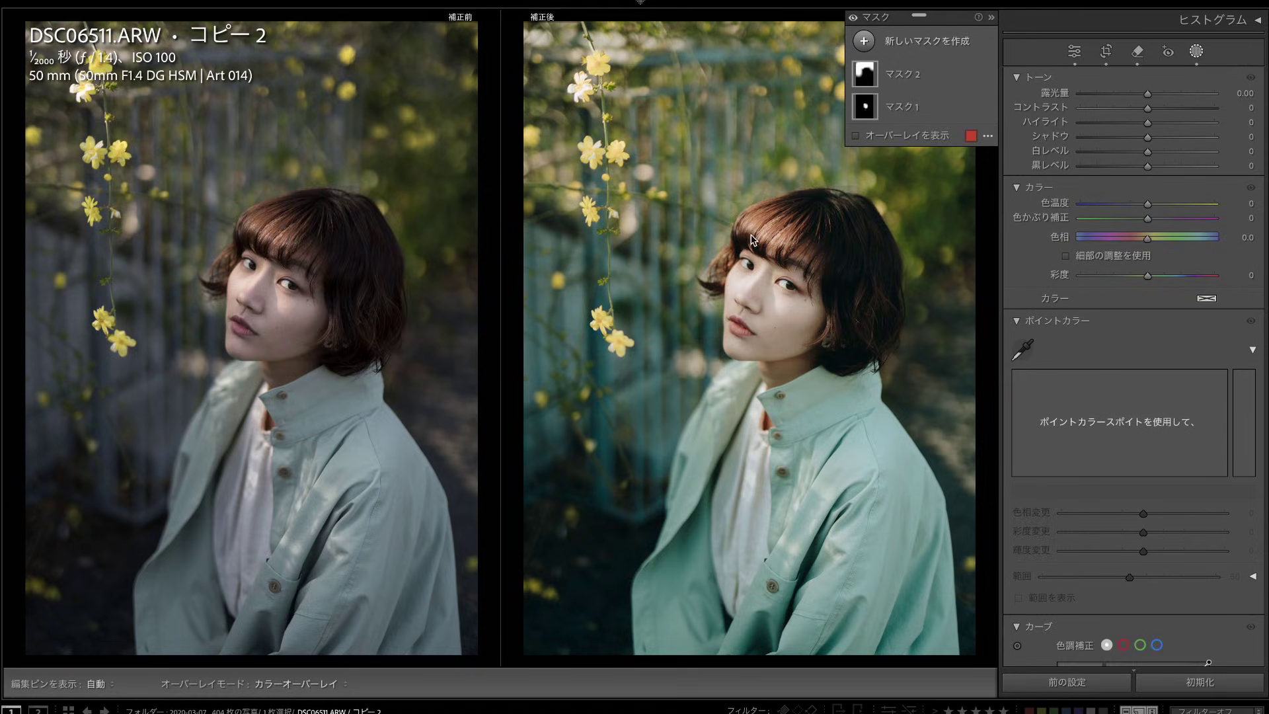
pyautogui.moveTo(700, 323); pyautogui.dragTo(647, 557)
pyautogui.moveTo(758, 565); pyautogui.dragTo(836, 398)
pyautogui.click(855, 211)
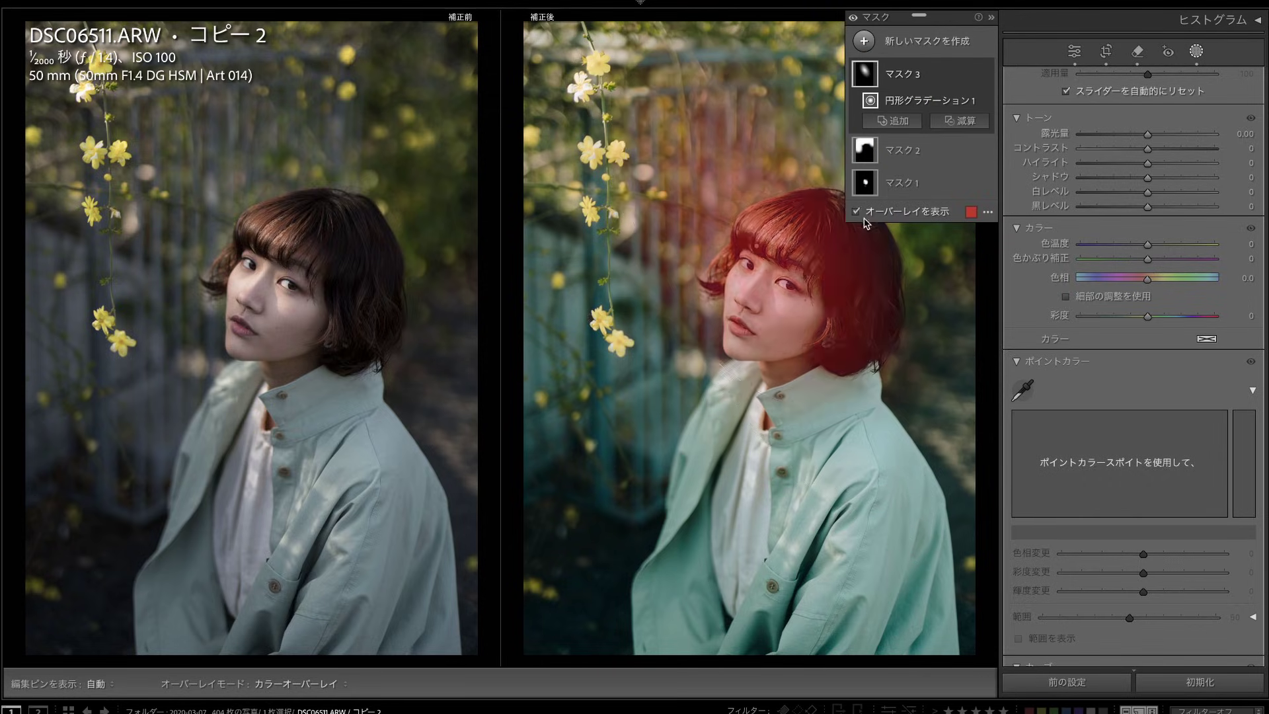
pyautogui.moveTo(750, 235); pyautogui.dragTo(753, 262)
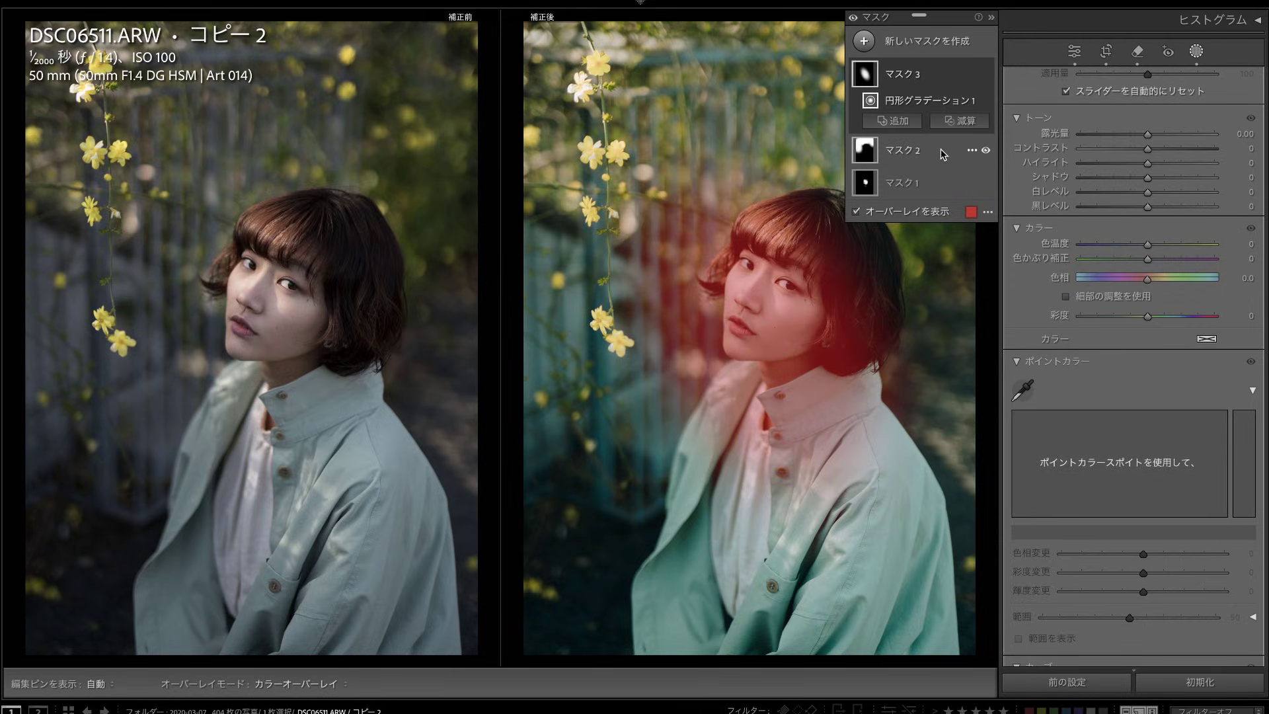
pyautogui.moveTo(669, 387); pyautogui.dragTo(654, 395)
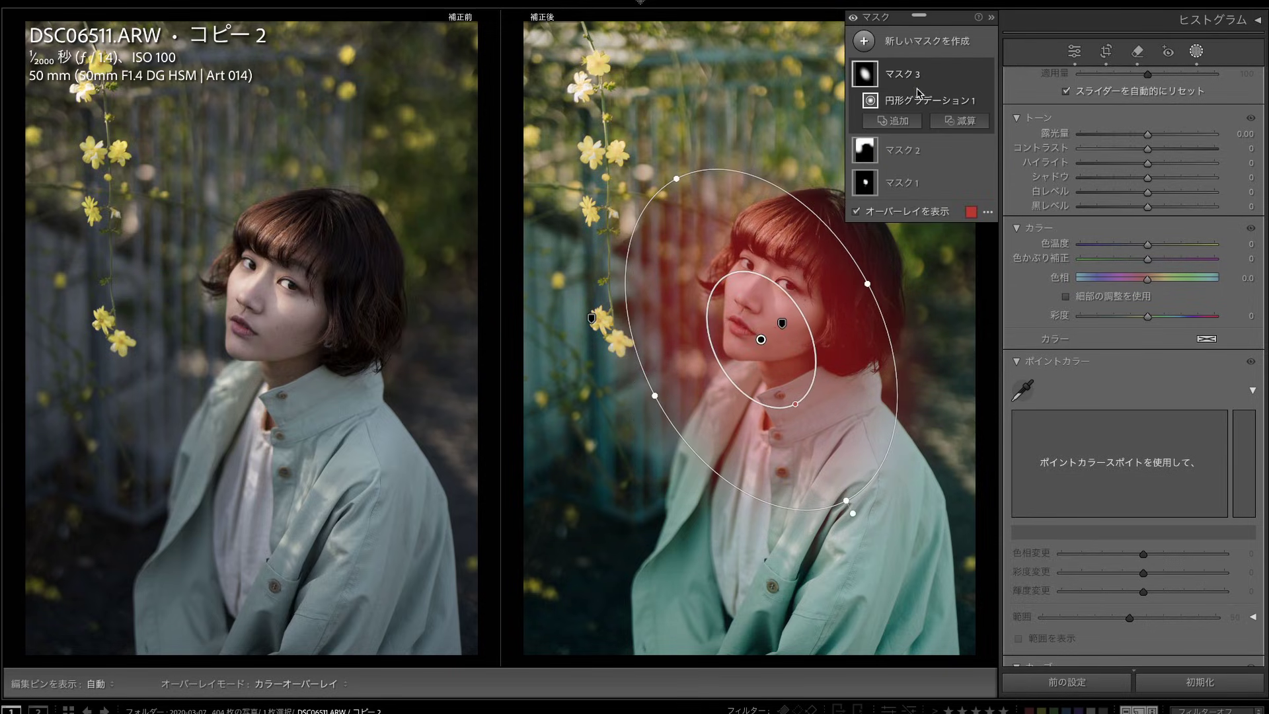
# Invert the radial mask so it covers everything outside the face, and reposition its ellipse
pyautogui.click(971, 75)
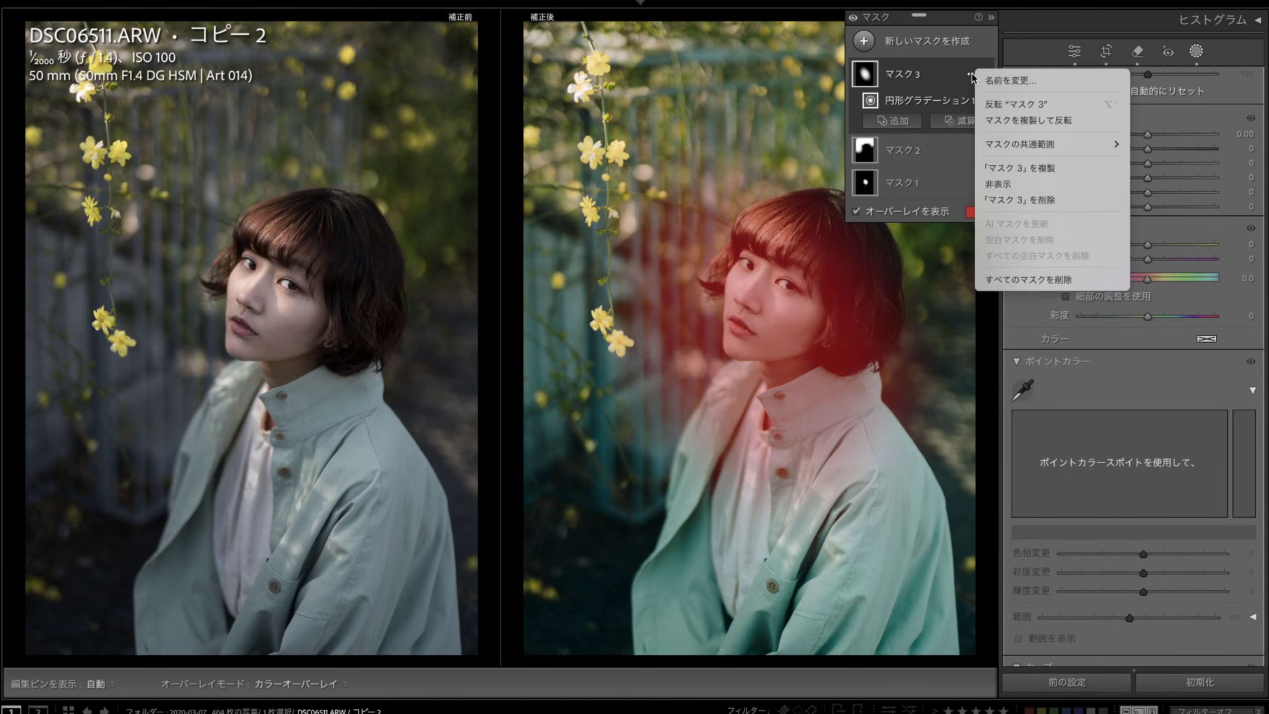
pyautogui.click(1009, 98)
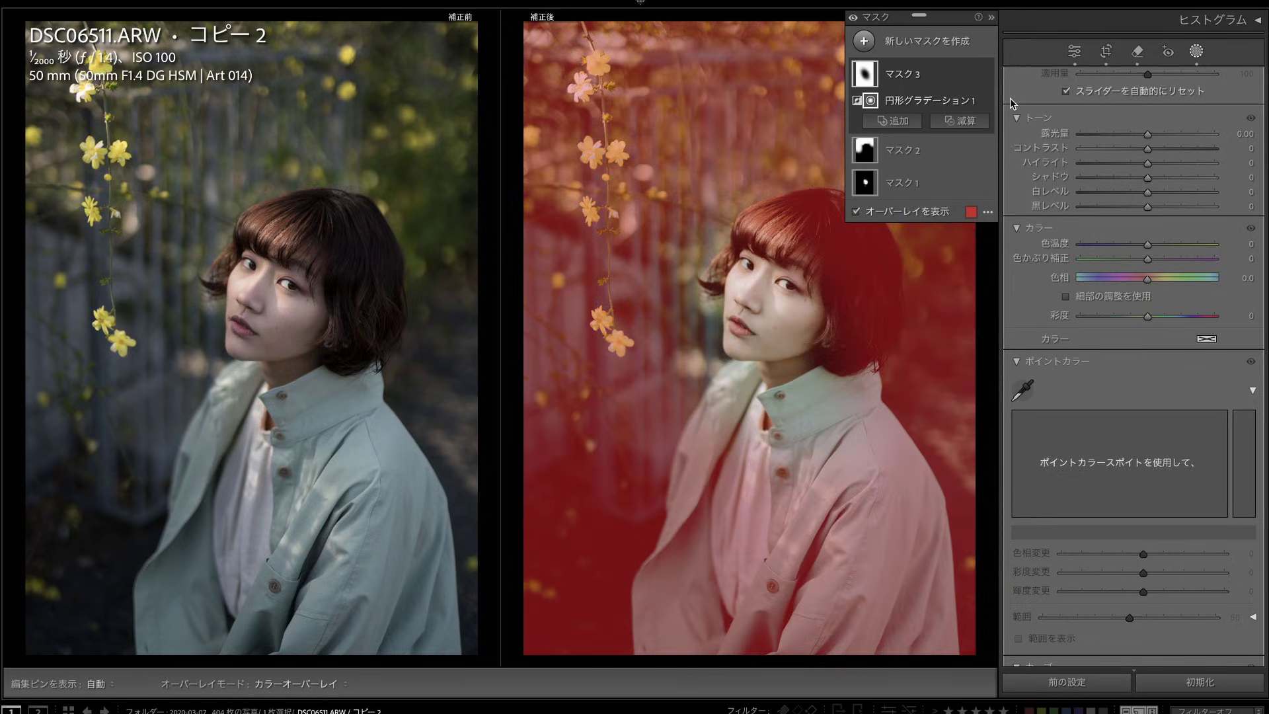
pyautogui.moveTo(765, 351); pyautogui.dragTo(790, 341)
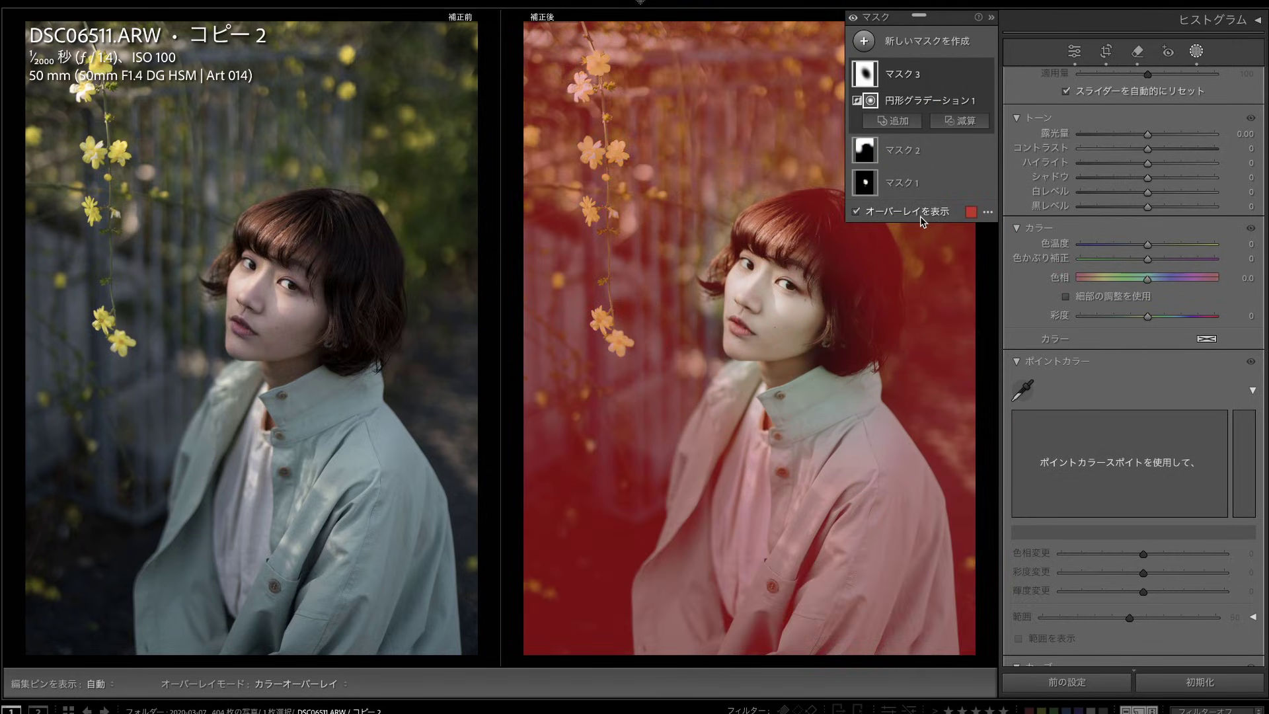
# Move the inverted radial mask's ellipse up over the face and set its Blacks to −2
pyautogui.moveTo(1147, 207); pyautogui.dragTo(1142, 208)
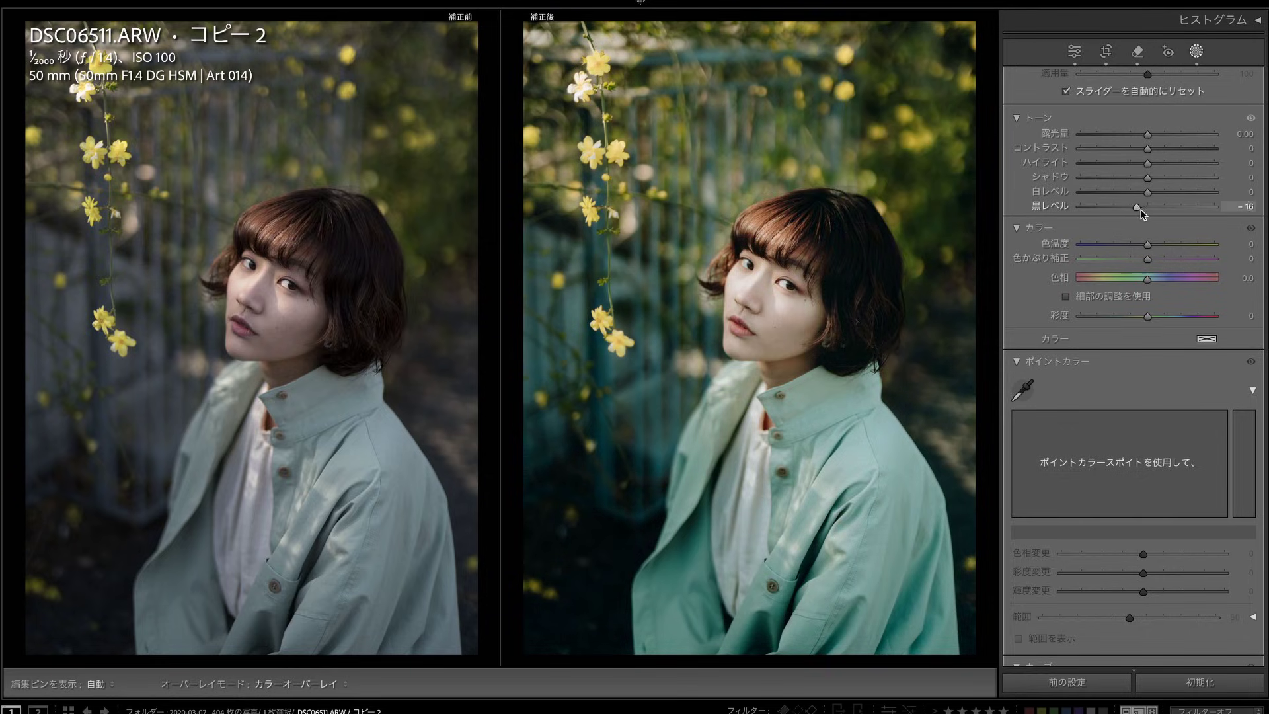
pyautogui.doubleClick(1143, 208)
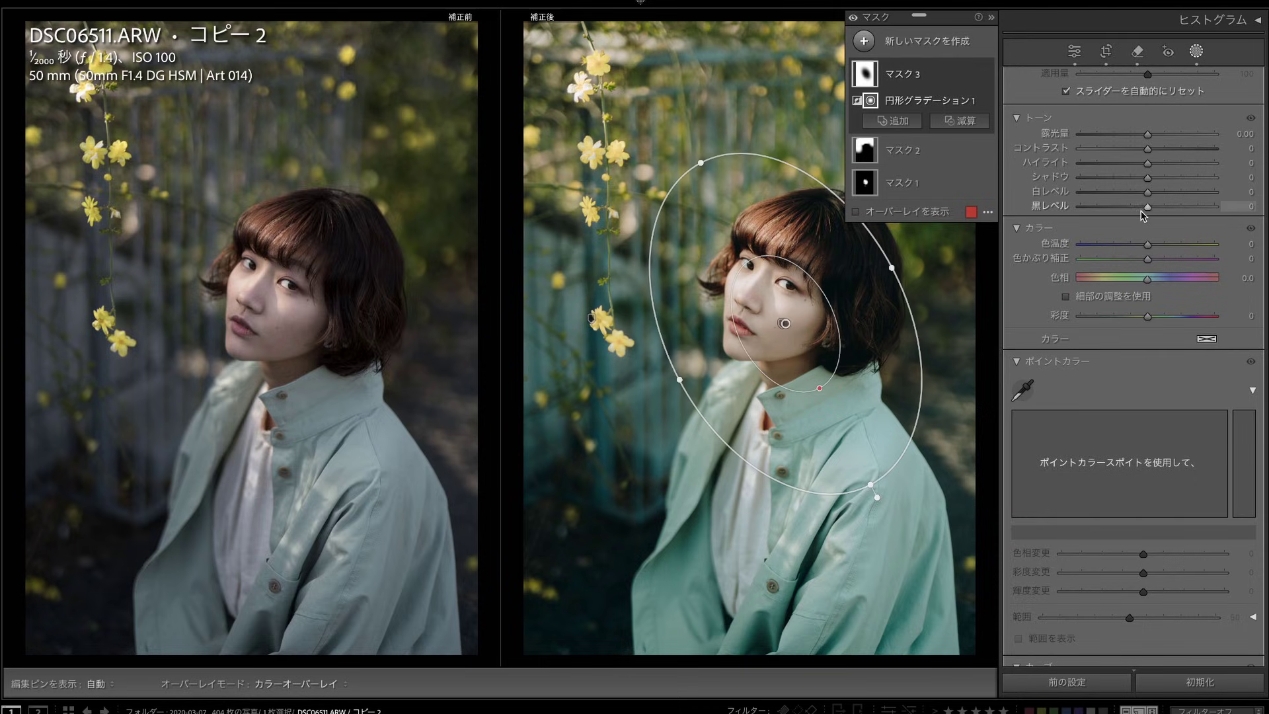
pyautogui.moveTo(778, 334)
pyautogui.moveTo(777, 333); pyautogui.dragTo(748, 287)
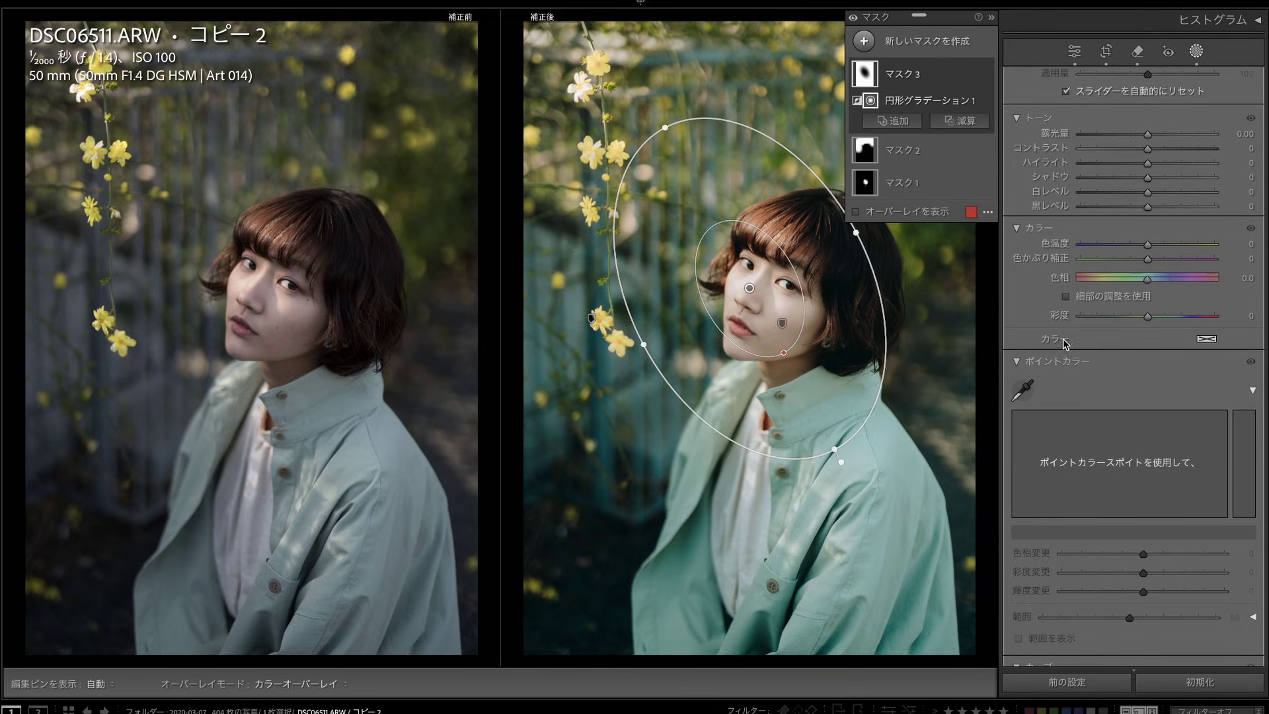
pyautogui.moveTo(1144, 210); pyautogui.dragTo(1144, 208)
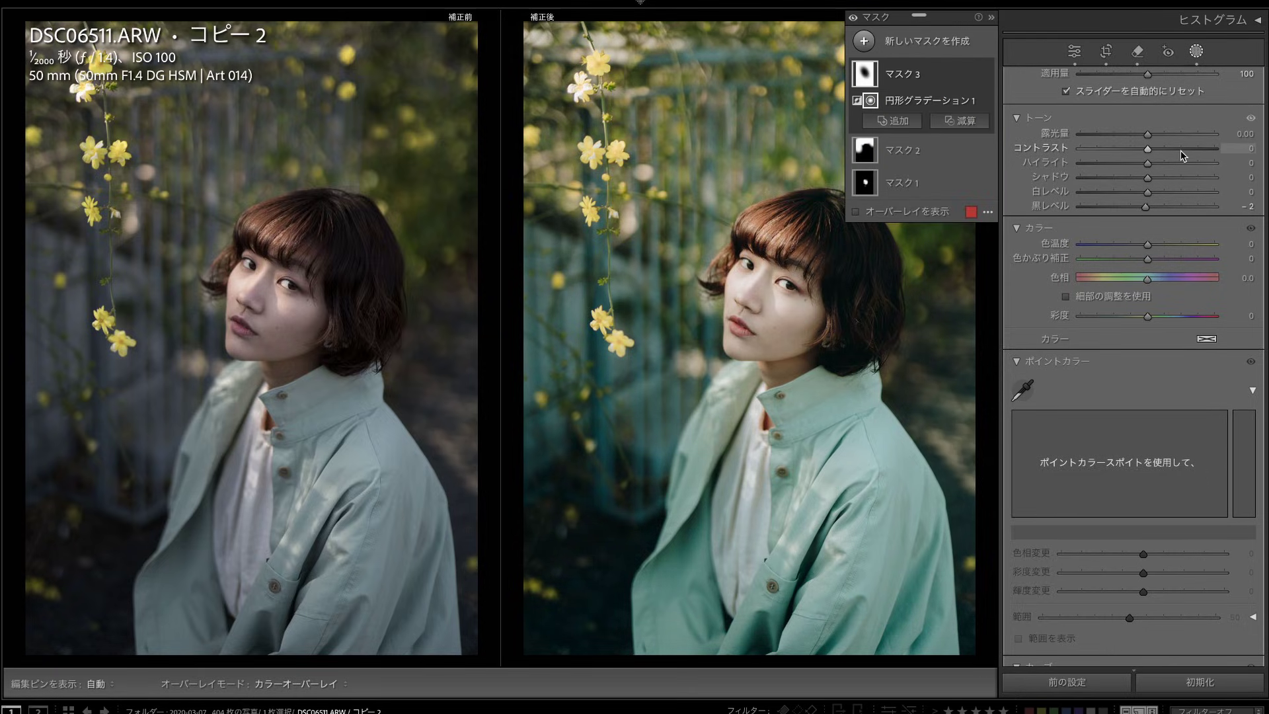
# Create another brush mask and paint it over the subject's eye in the edited image
pyautogui.click(916, 47)
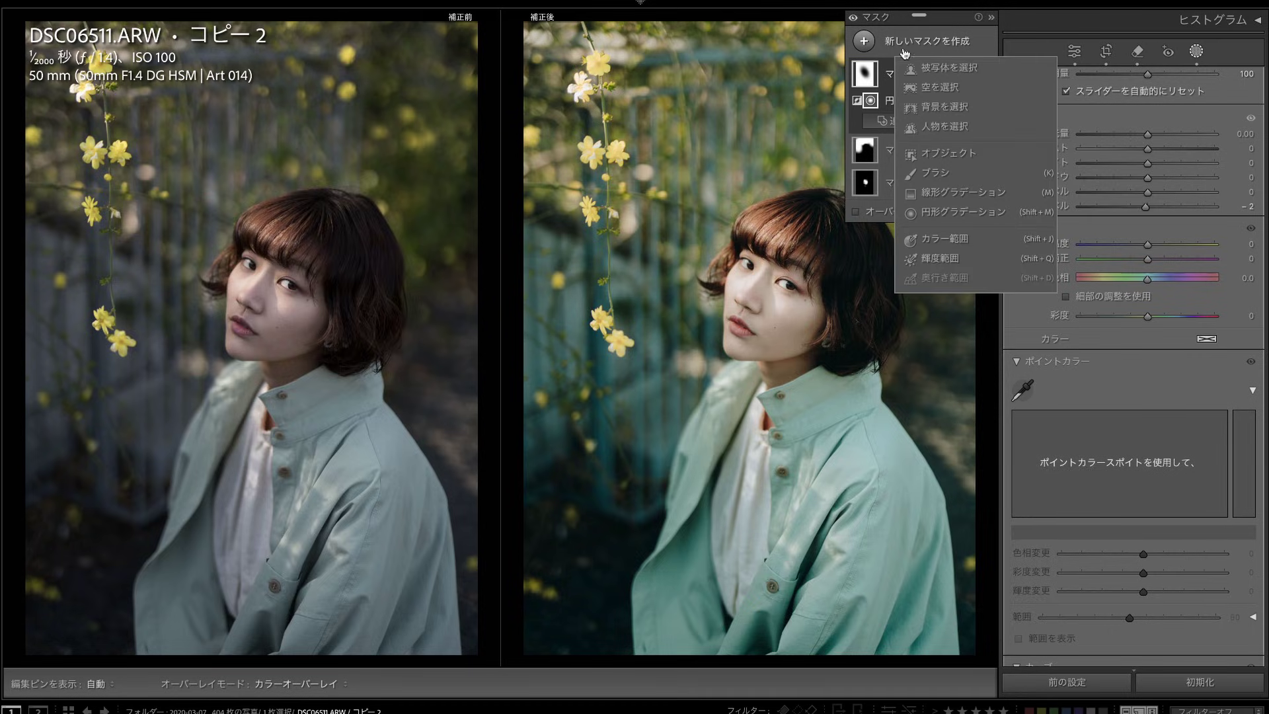
pyautogui.click(939, 174)
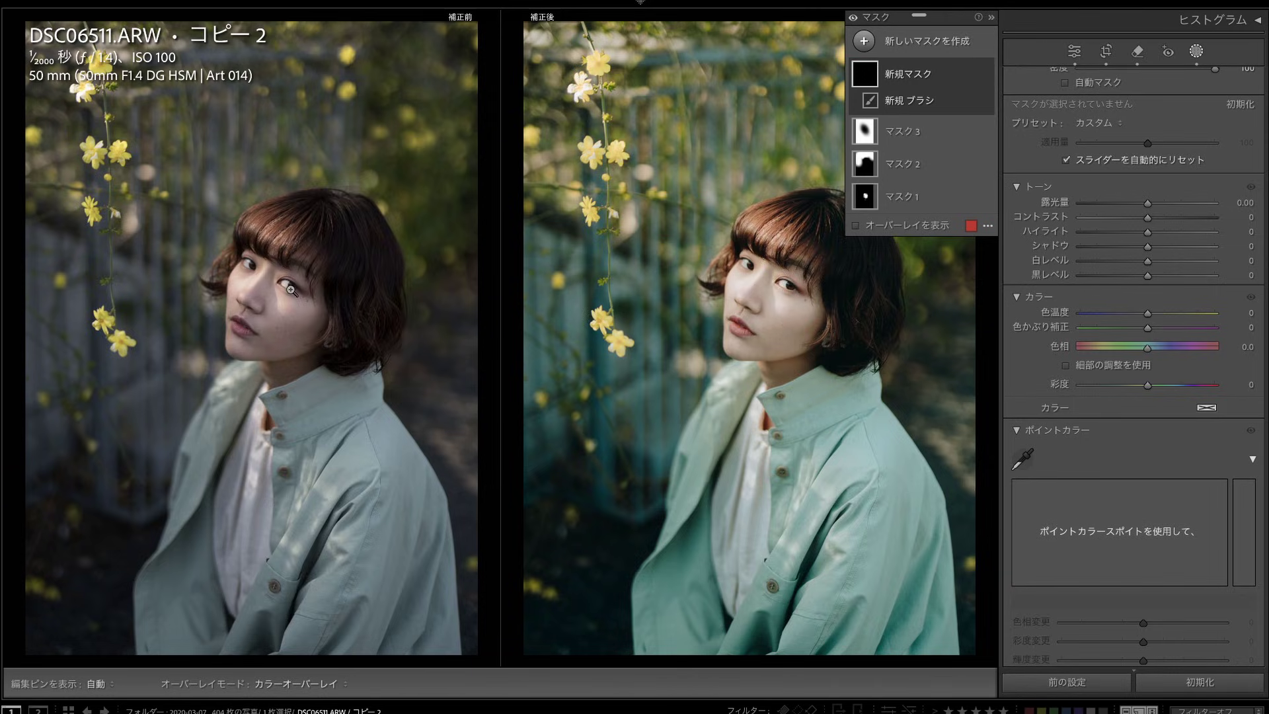
pyautogui.press('z')
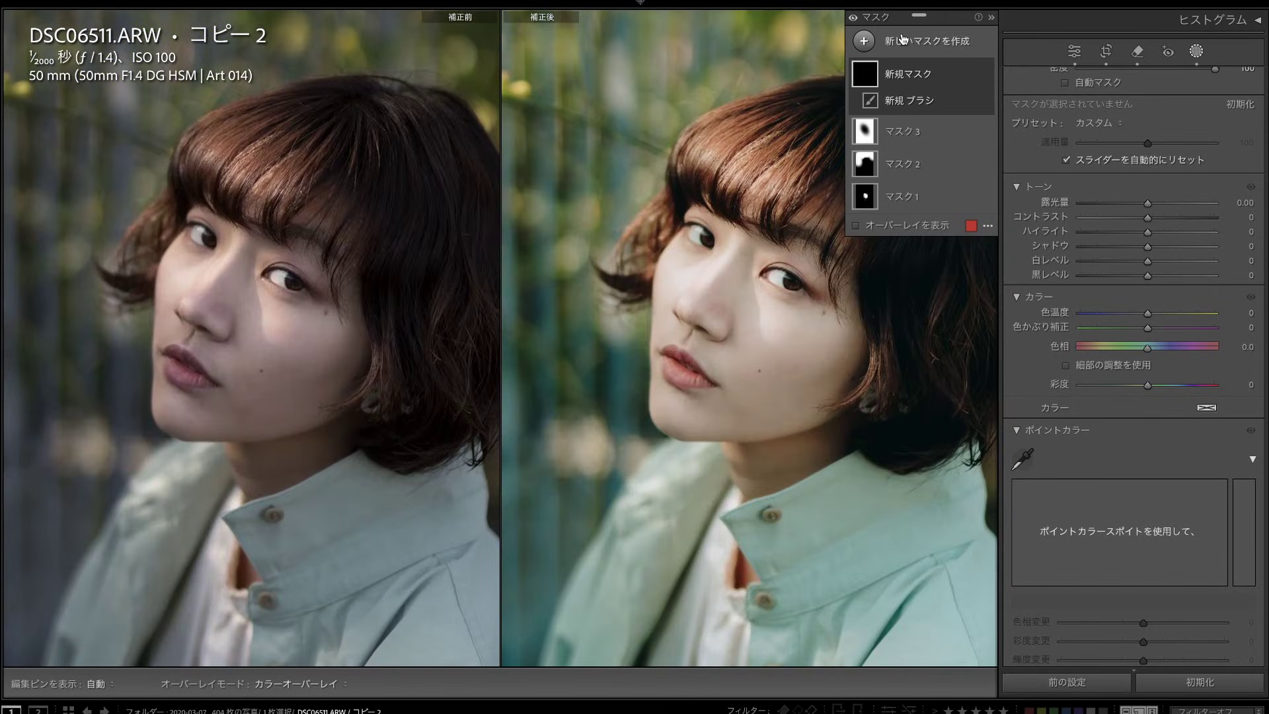
pyautogui.click(793, 282)
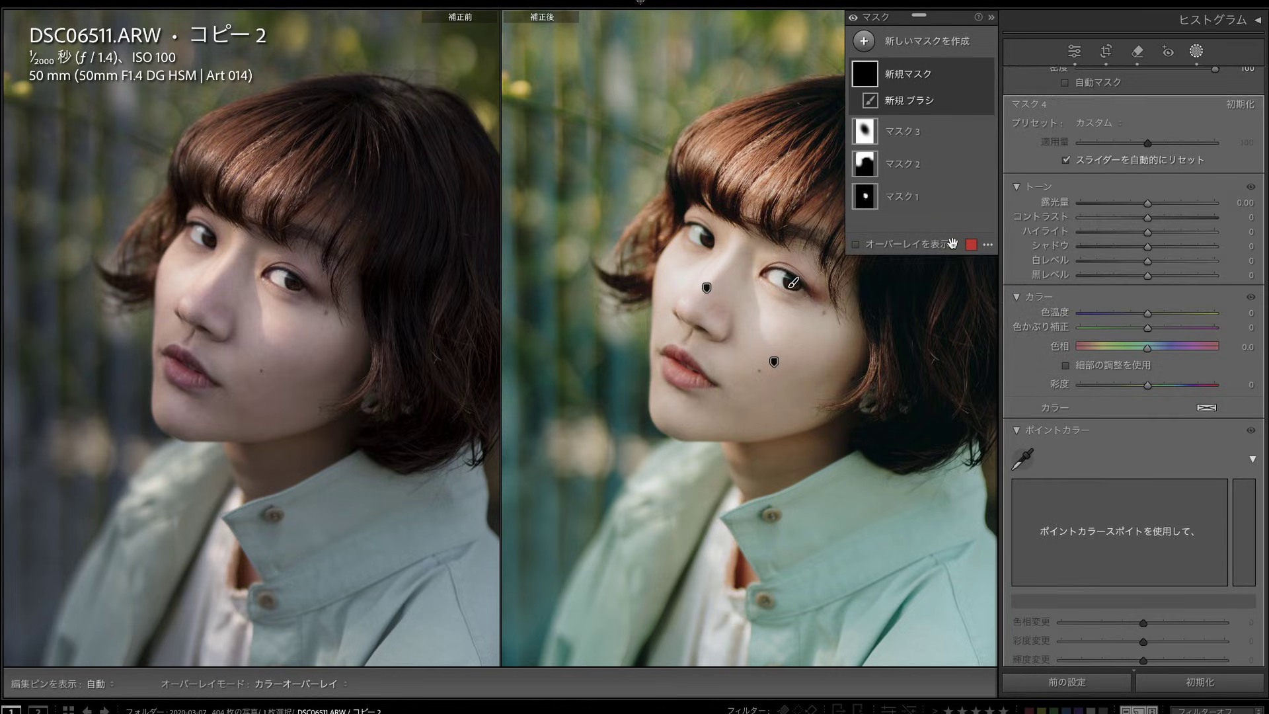
# Set the eye mask's Shadows to 36 and Sharpness to 33, and leave masking
pyautogui.moveTo(1163, 249); pyautogui.dragTo(1171, 252)
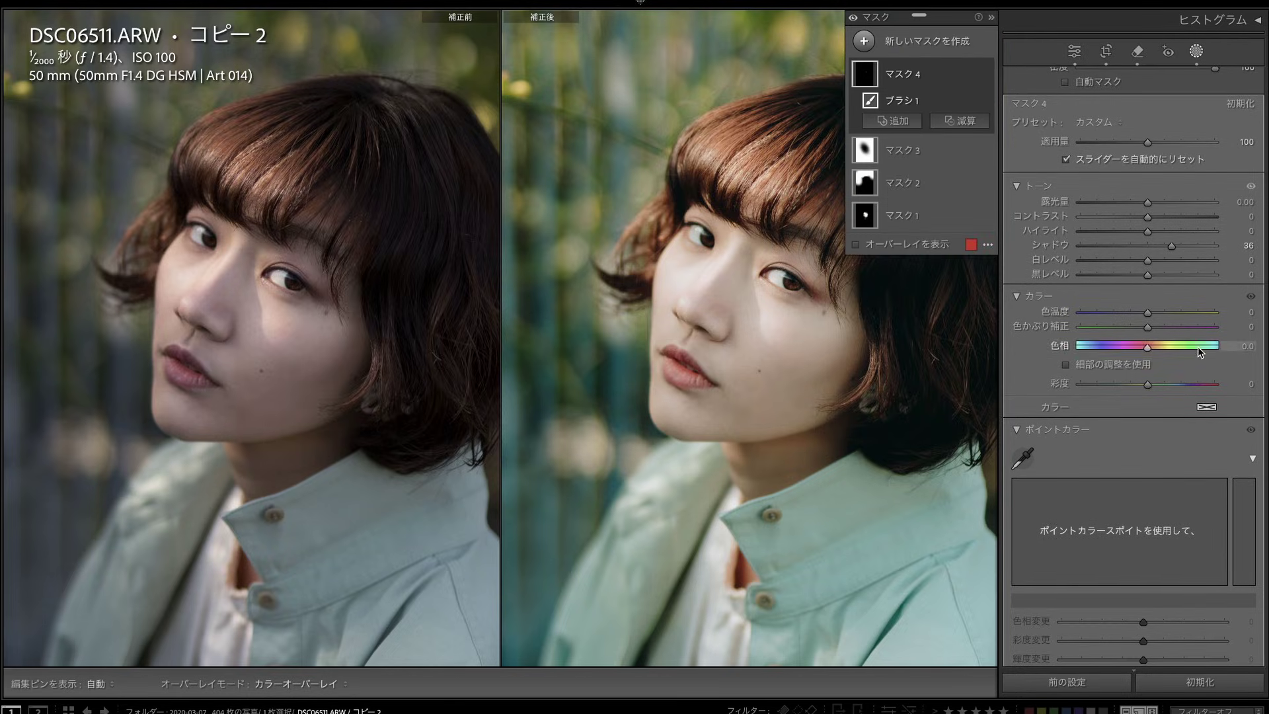
pyautogui.scroll(1, 1166, 379)
pyautogui.scroll(-10, 1181, 426)
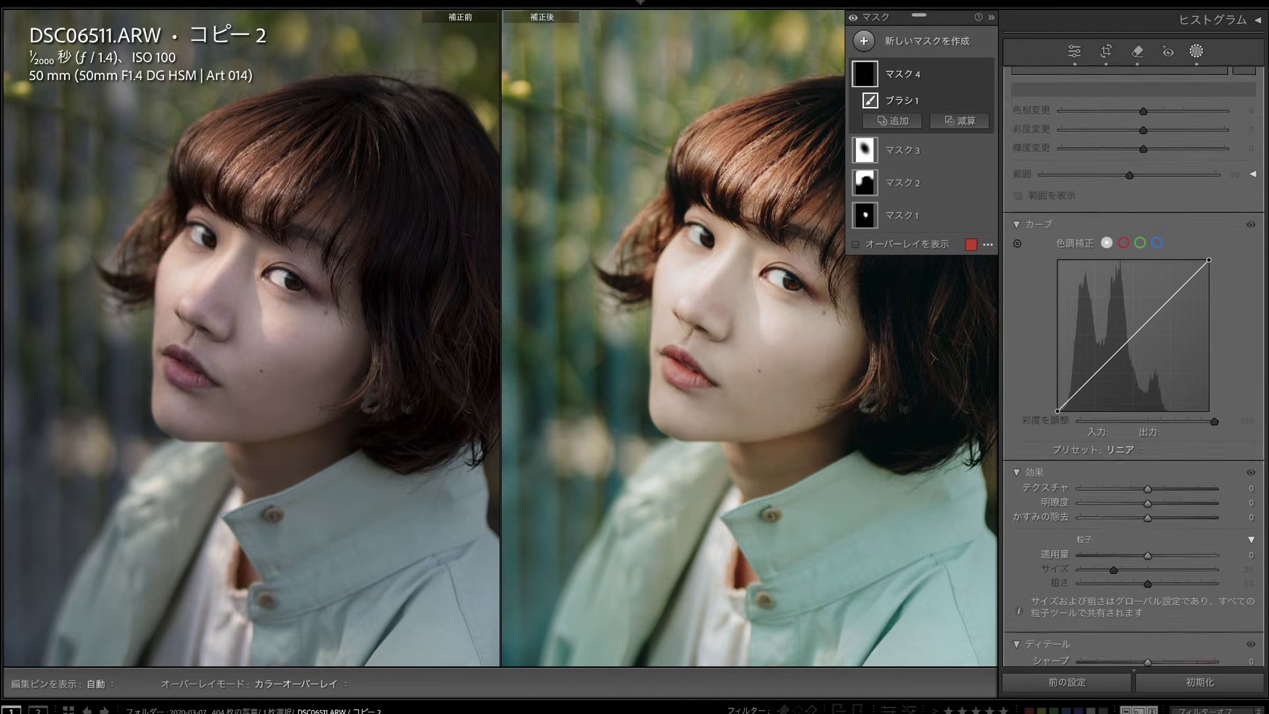
pyautogui.moveTo(1170, 413); pyautogui.dragTo(1169, 413)
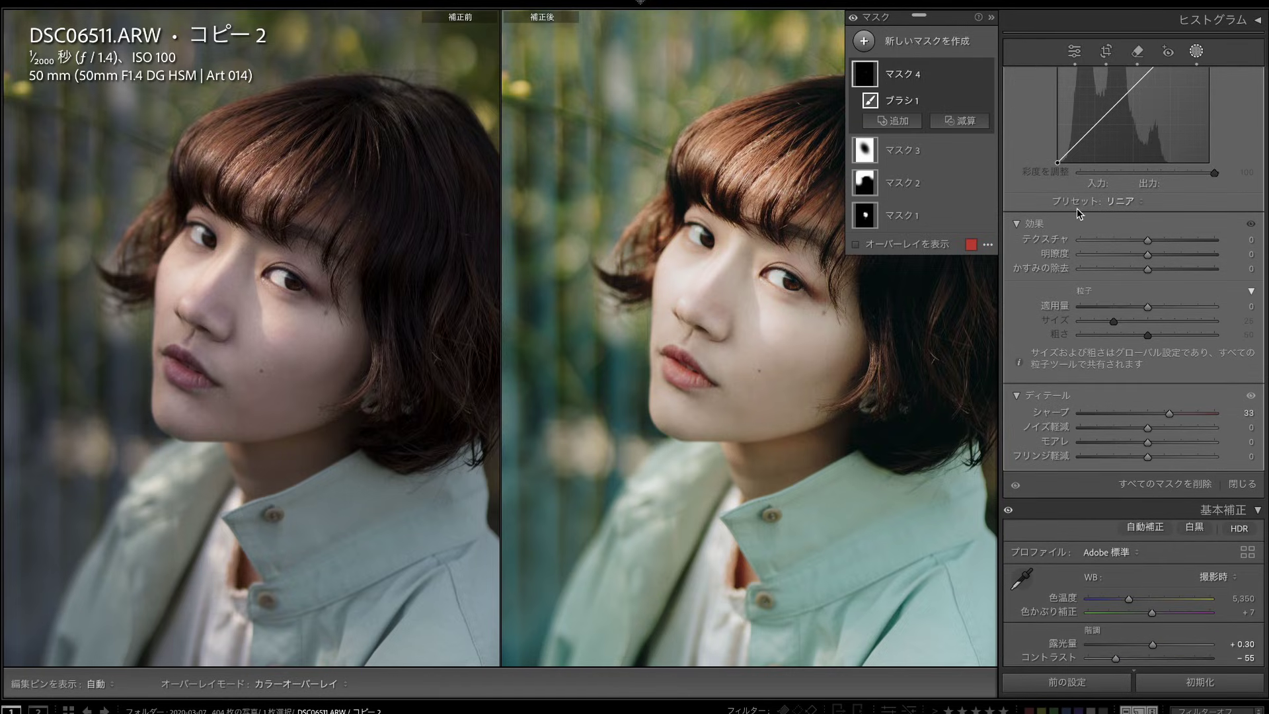
pyautogui.hotkey('shift', 'w')
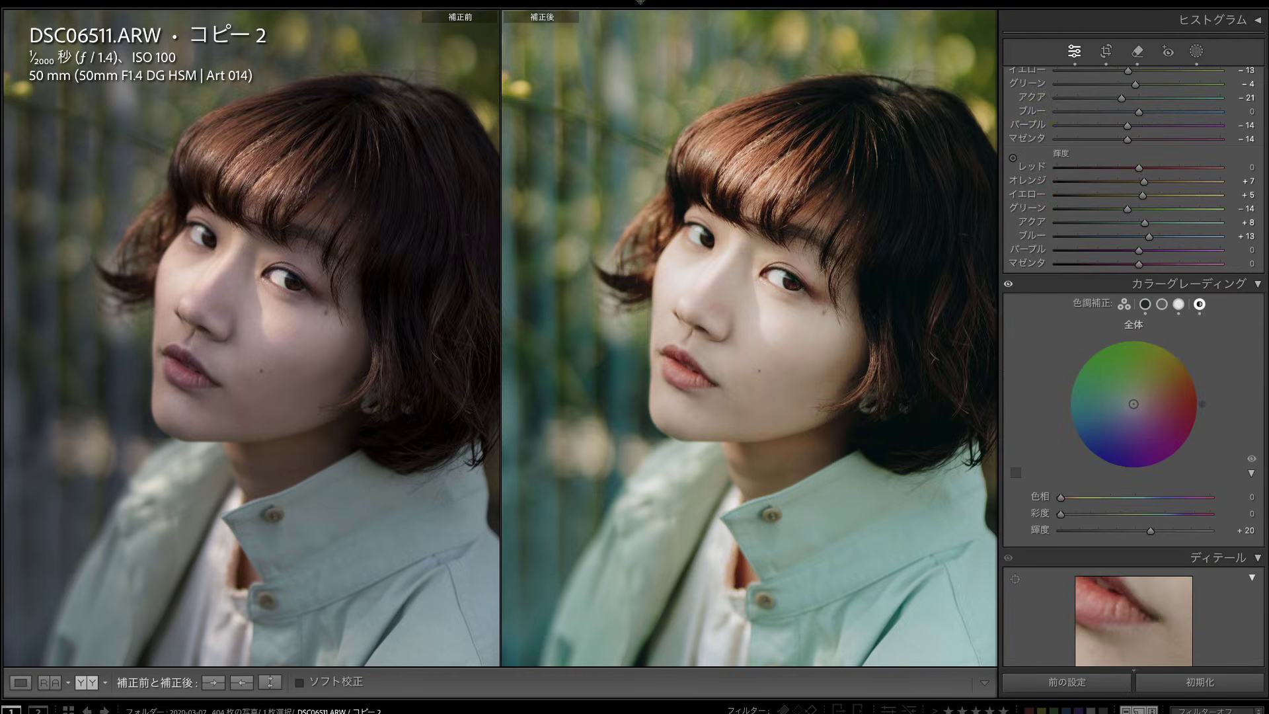
# Compare the before and after versions of the portrait, examining the face and hair up close and the full frame
pyautogui.scroll(-15, 1133, 365)
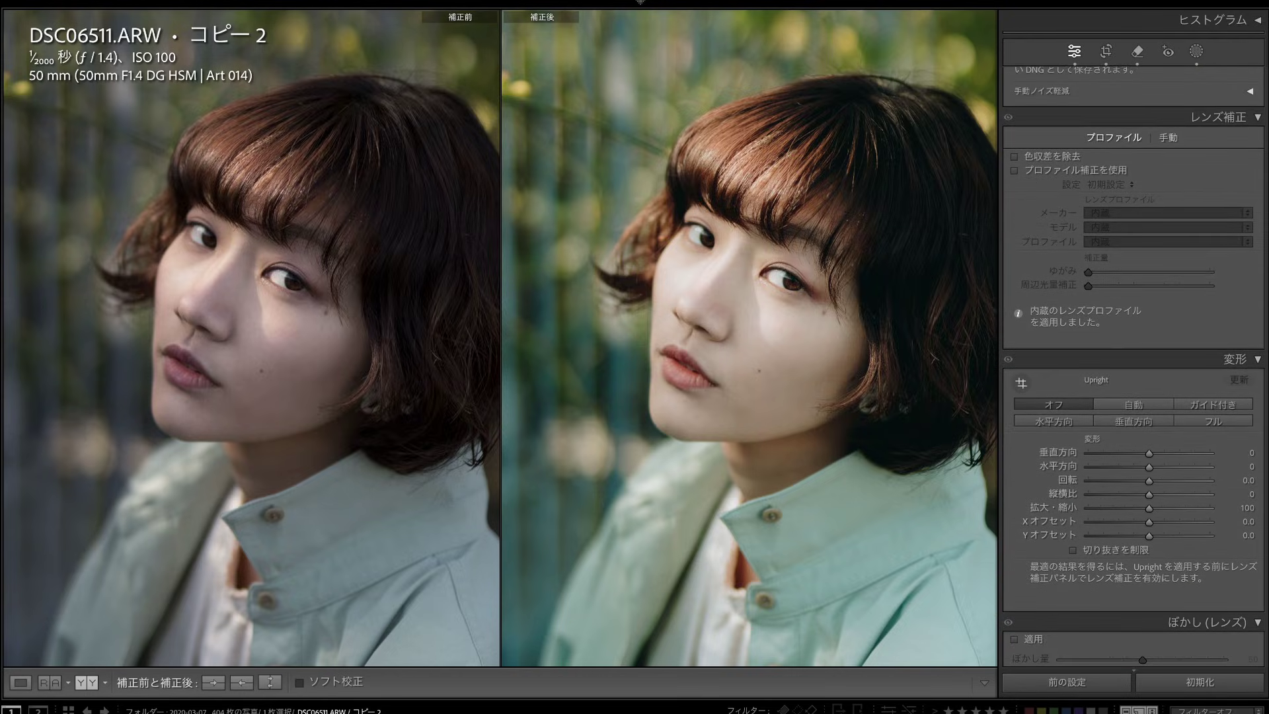
pyautogui.scroll(2, 1125, 251)
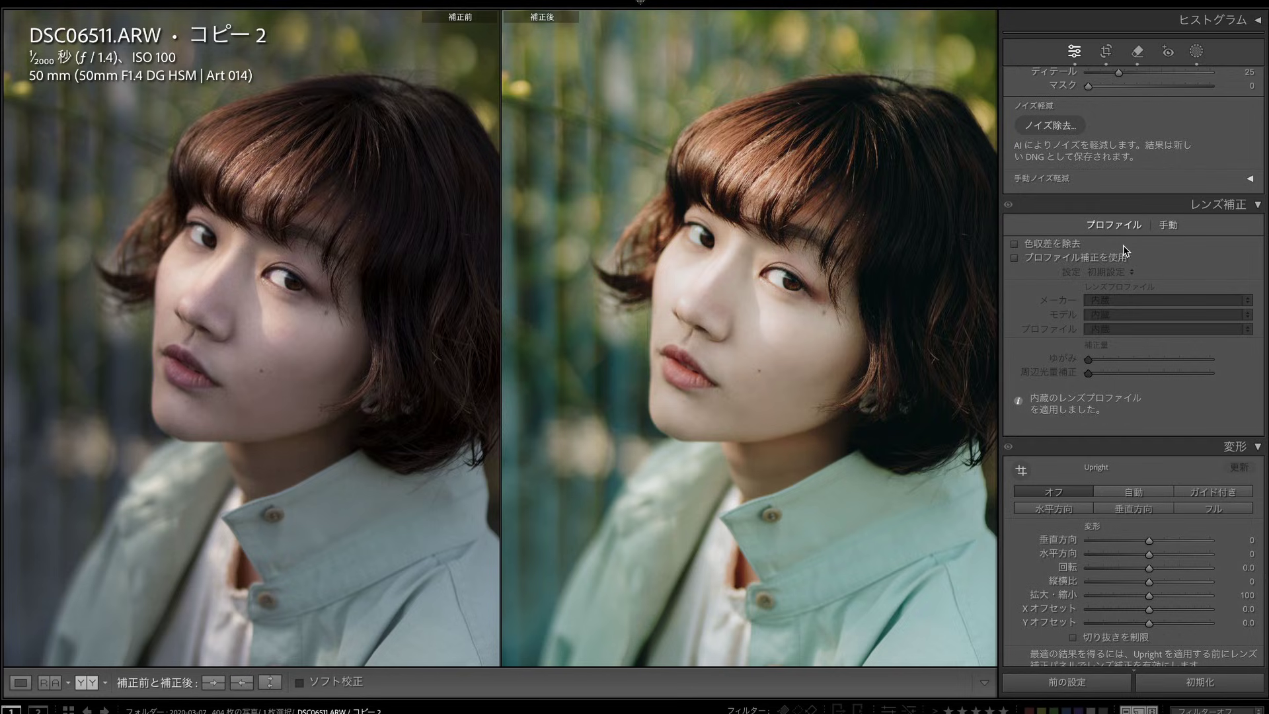
pyautogui.click(912, 260)
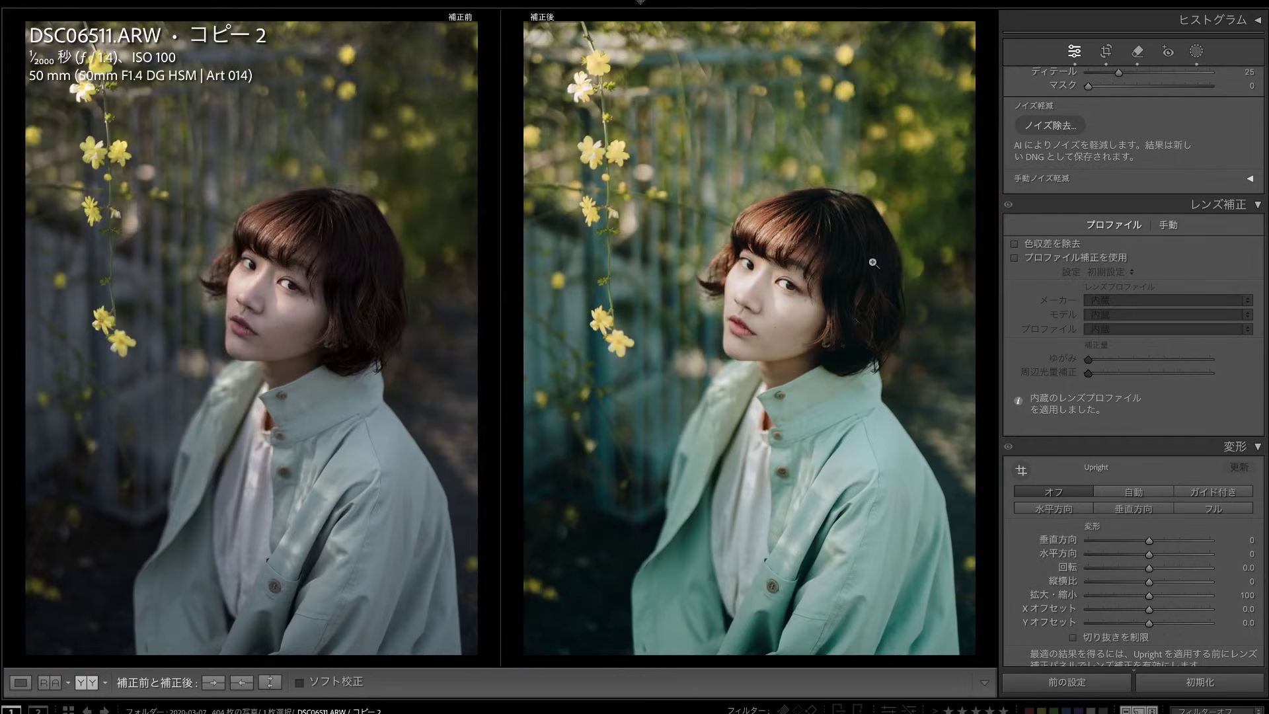
pyautogui.click(873, 262)
pyautogui.click(877, 272)
pyautogui.click(881, 271)
pyautogui.scroll(-1, 1117, 439)
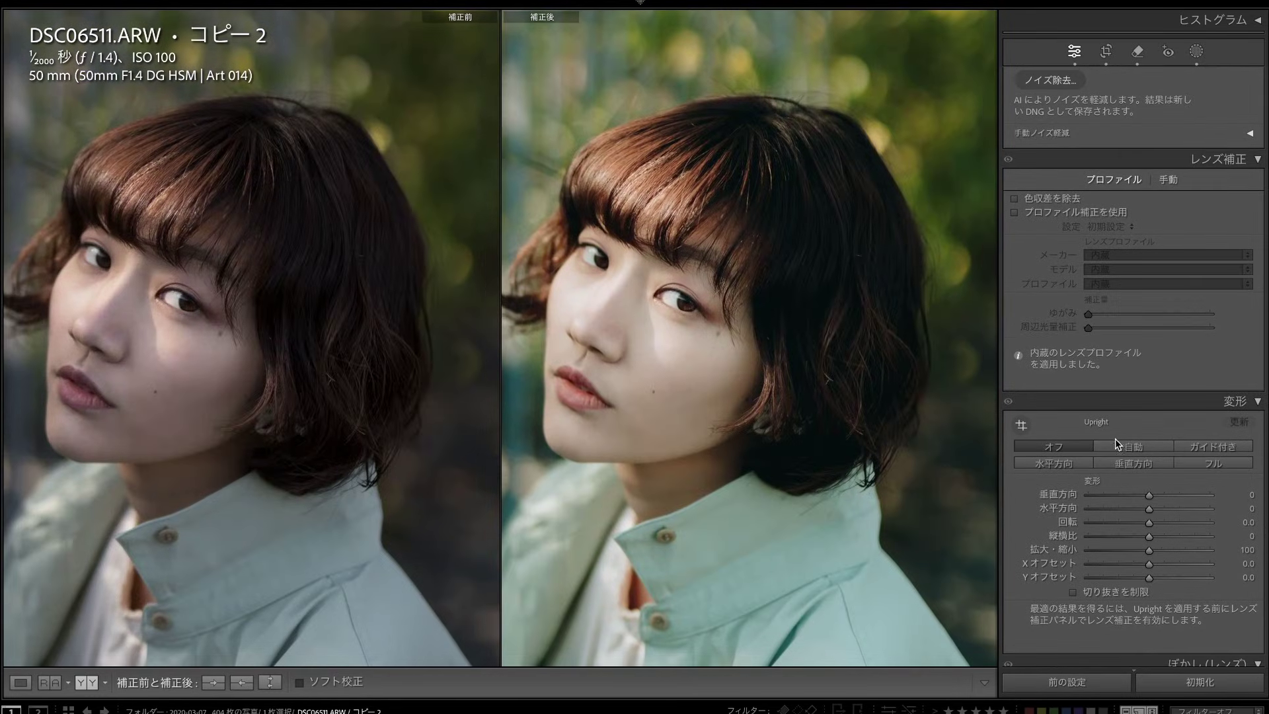
pyautogui.scroll(-5, 1160, 457)
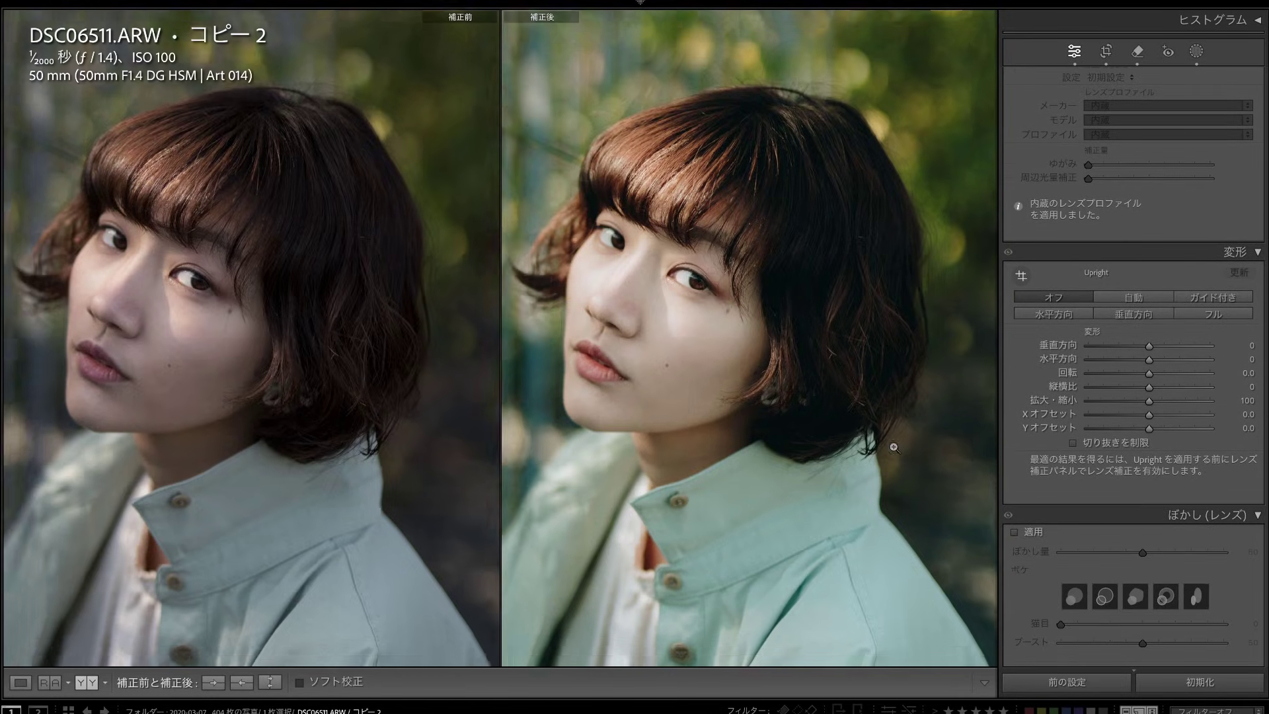
pyautogui.click(857, 439)
pyautogui.scroll(-5, 1252, 515)
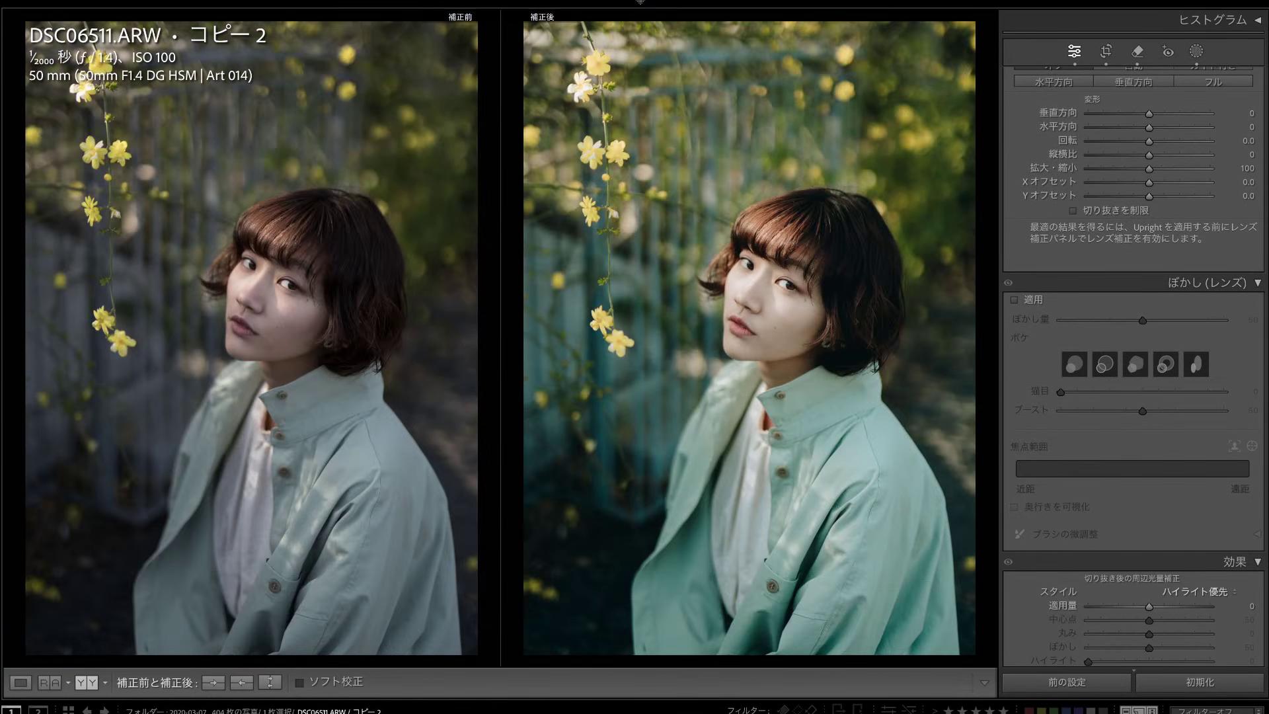
# Add film grain to the photo with Amount 34, Size 5 and Roughness 64
pyautogui.scroll(-6, 1132, 365)
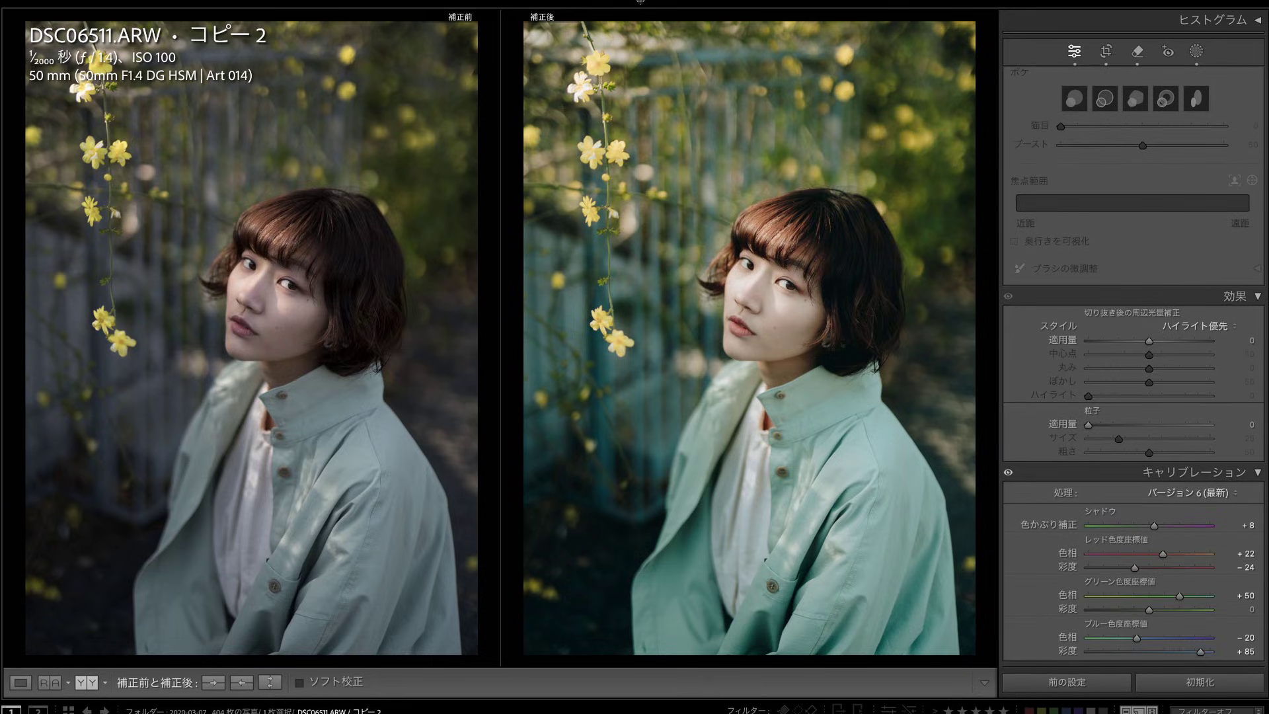
pyautogui.moveTo(1088, 424)
pyautogui.mouseDown()
pyautogui.moveTo(1134, 425)
pyautogui.moveTo(1089, 441)
pyautogui.mouseUp()
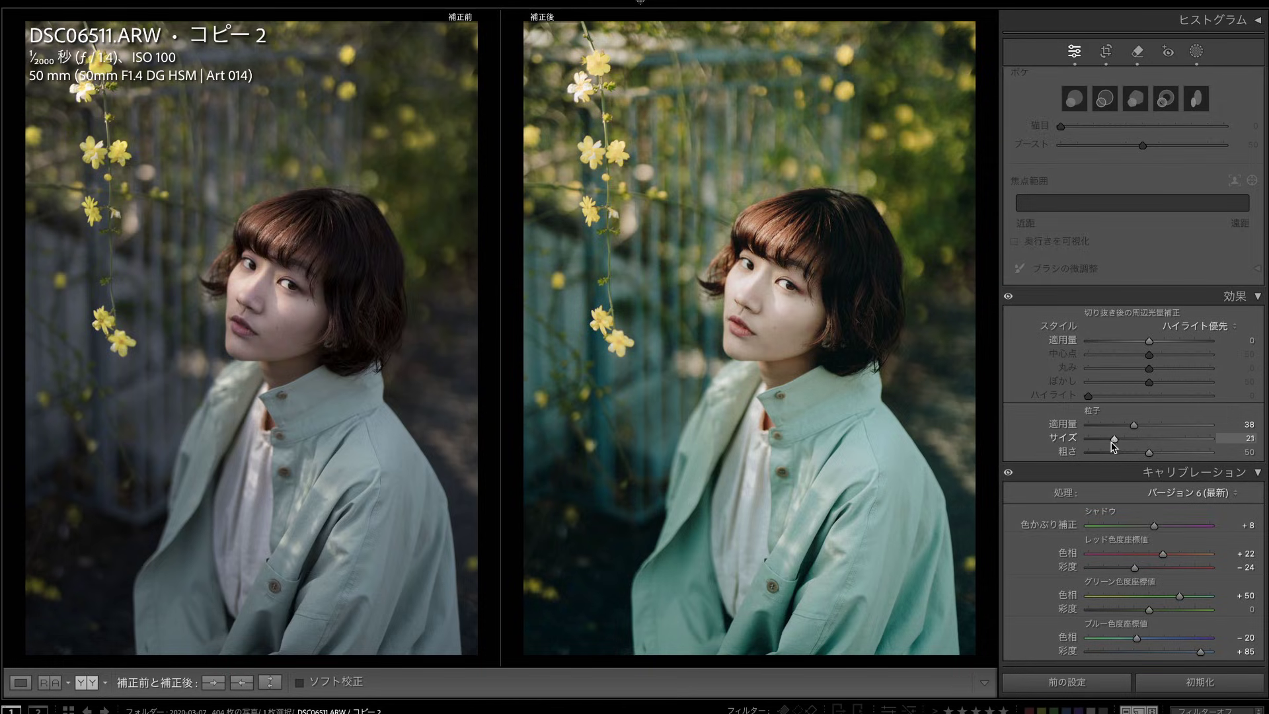
pyautogui.click(1177, 452)
pyautogui.moveTo(1105, 439); pyautogui.dragTo(1156, 428)
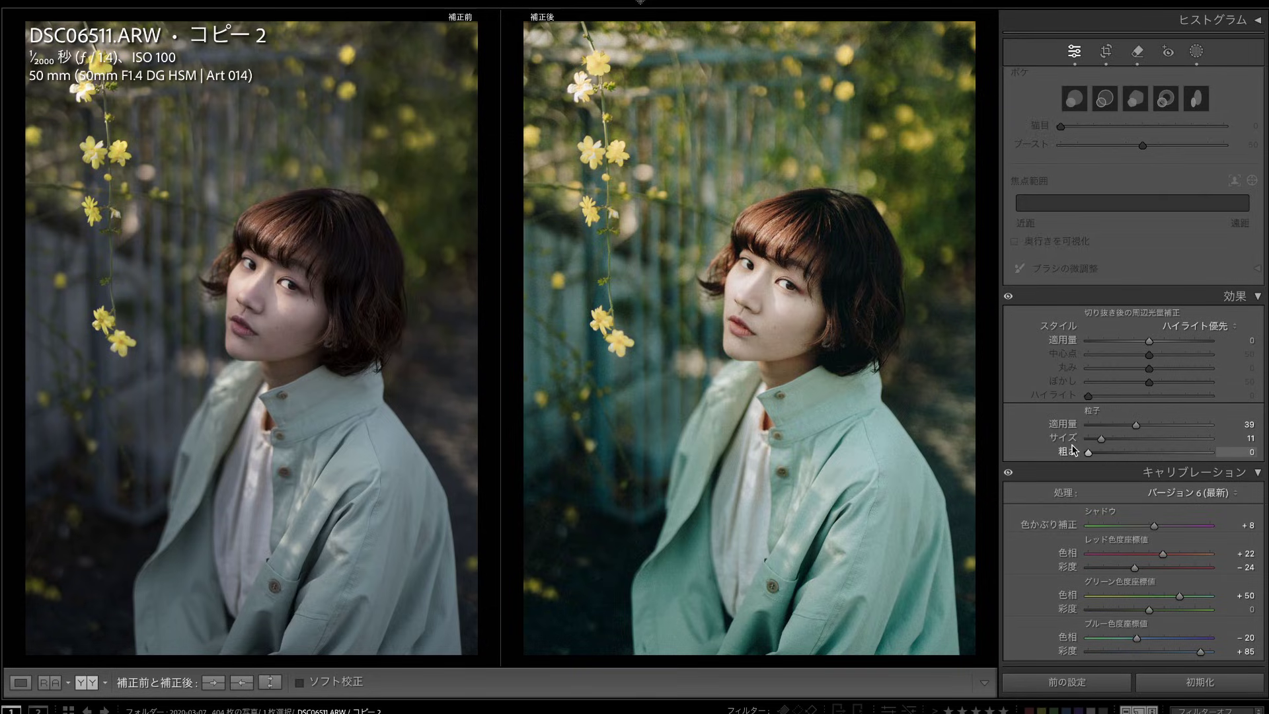
pyautogui.moveTo(1196, 453); pyautogui.dragTo(1181, 453)
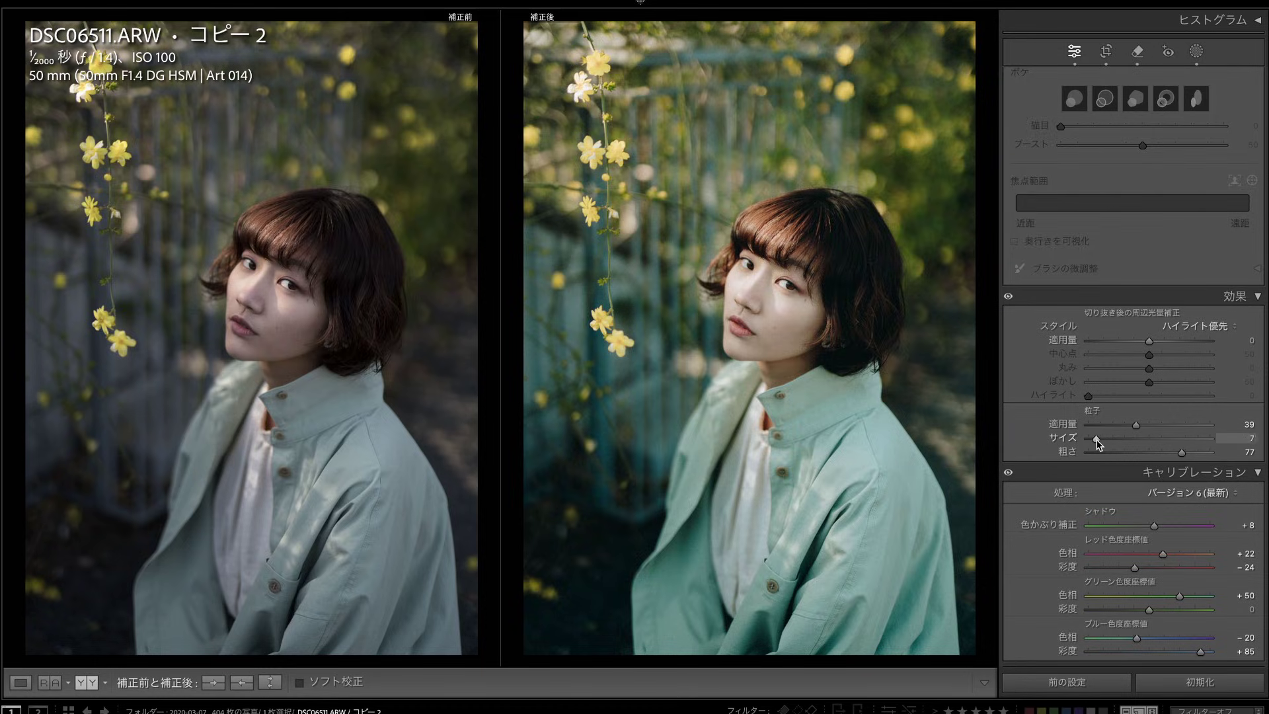
pyautogui.moveTo(1133, 426); pyautogui.dragTo(1128, 427)
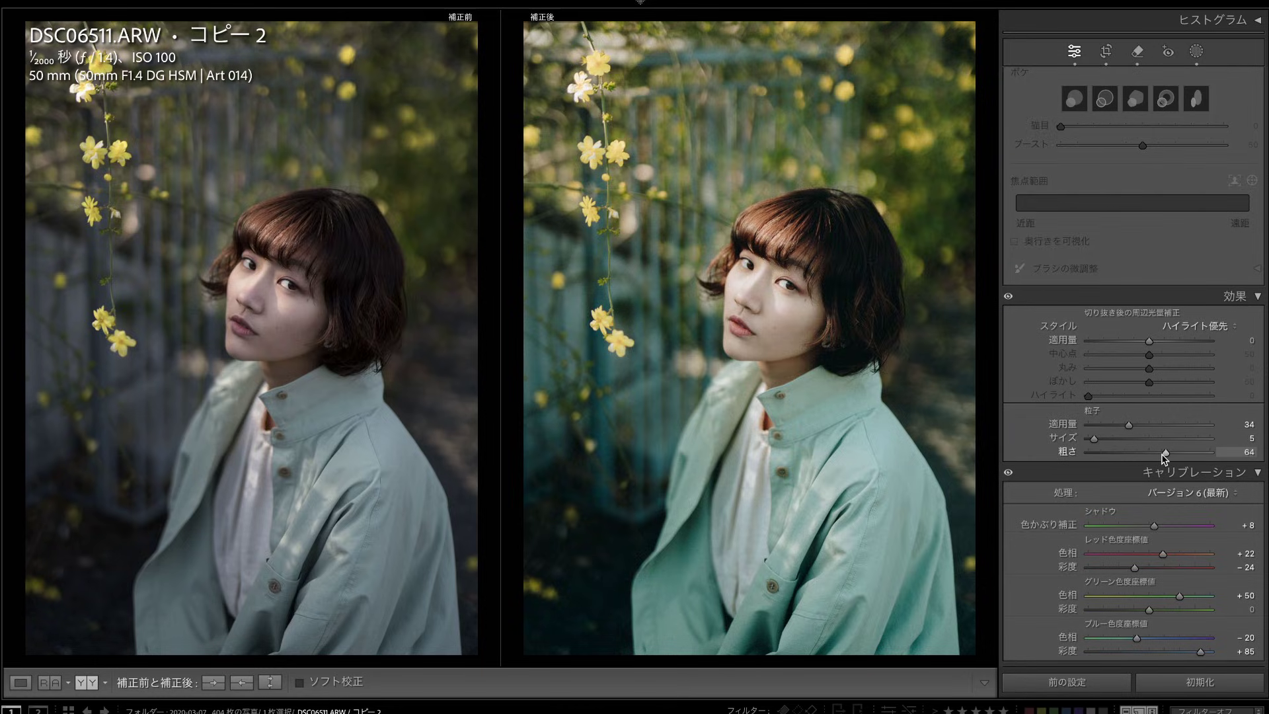
# Check the grain up close on the jacket and set its Size to 16 and Roughness to 84
pyautogui.click(777, 352)
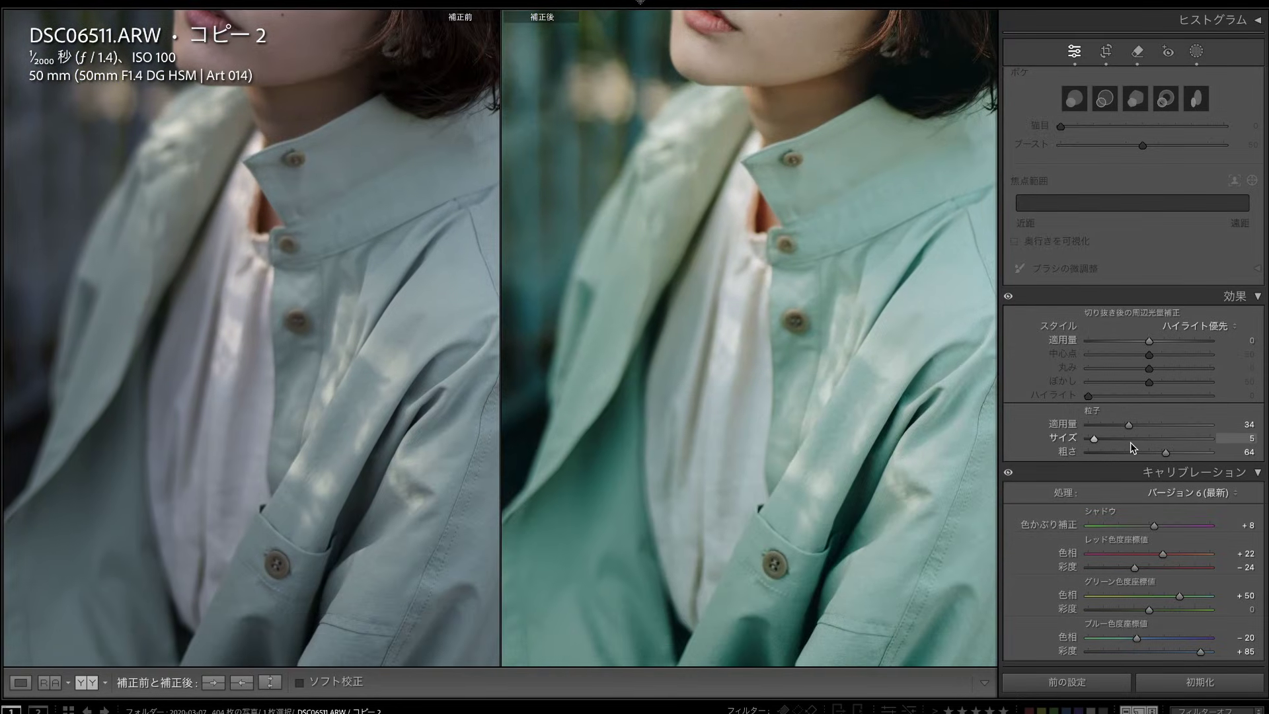
pyautogui.moveTo(1096, 447); pyautogui.dragTo(1103, 449)
pyautogui.click(771, 248)
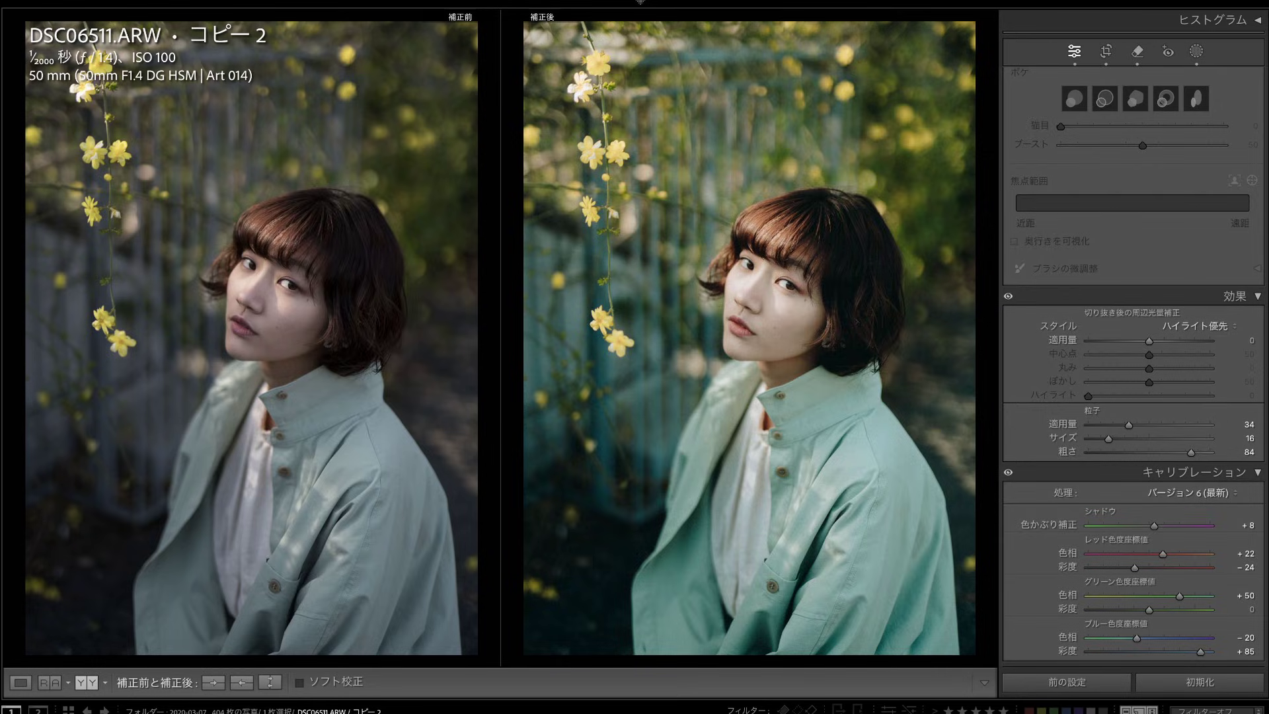
pyautogui.scroll(10, 1133, 363)
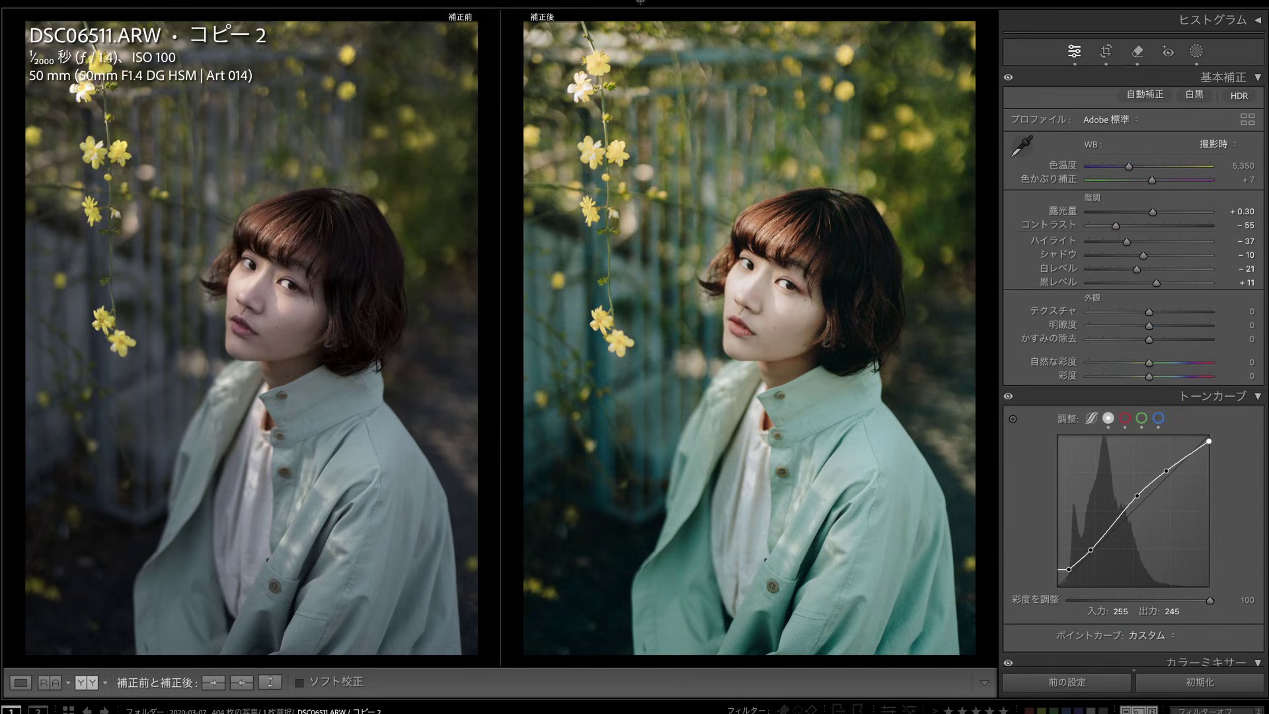